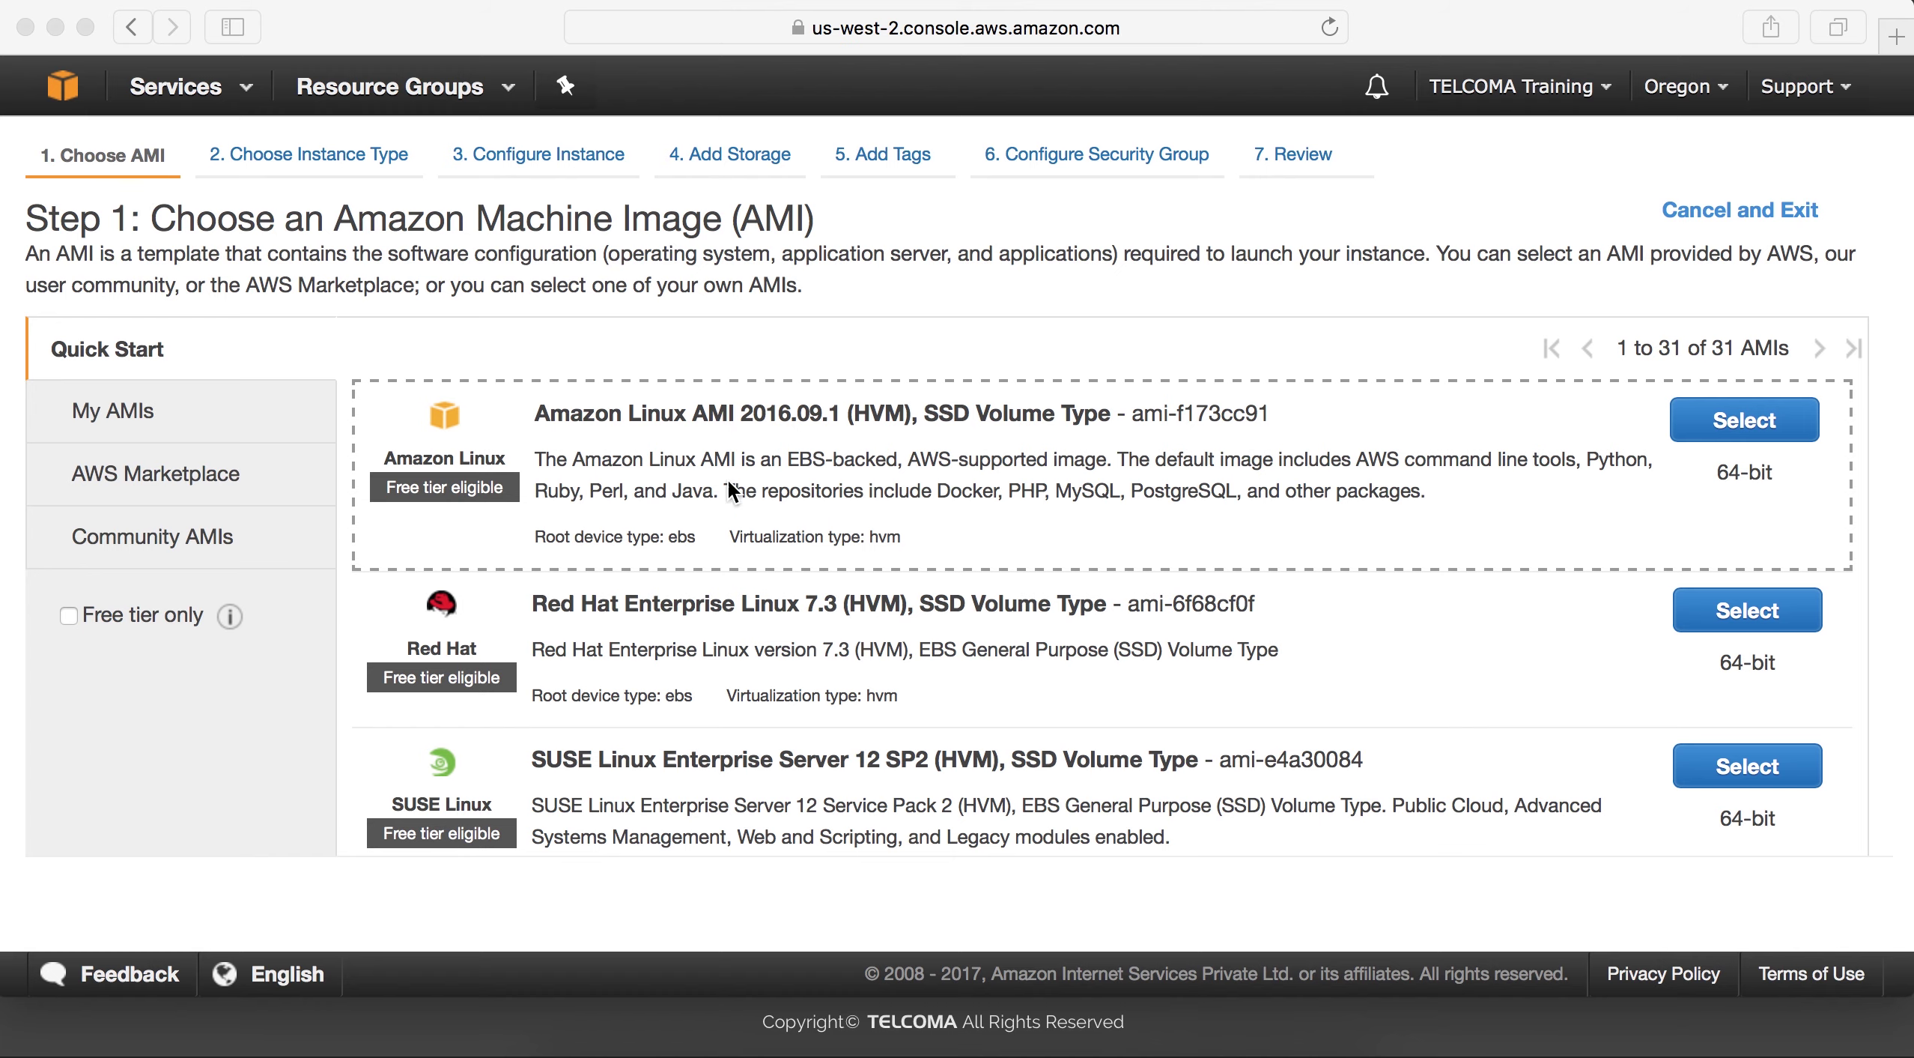
Step: Choose the Amazon Linux AMI 2016.09.1 (HVM) and continue to the instance details with the t2.micro instance type
click(742, 525)
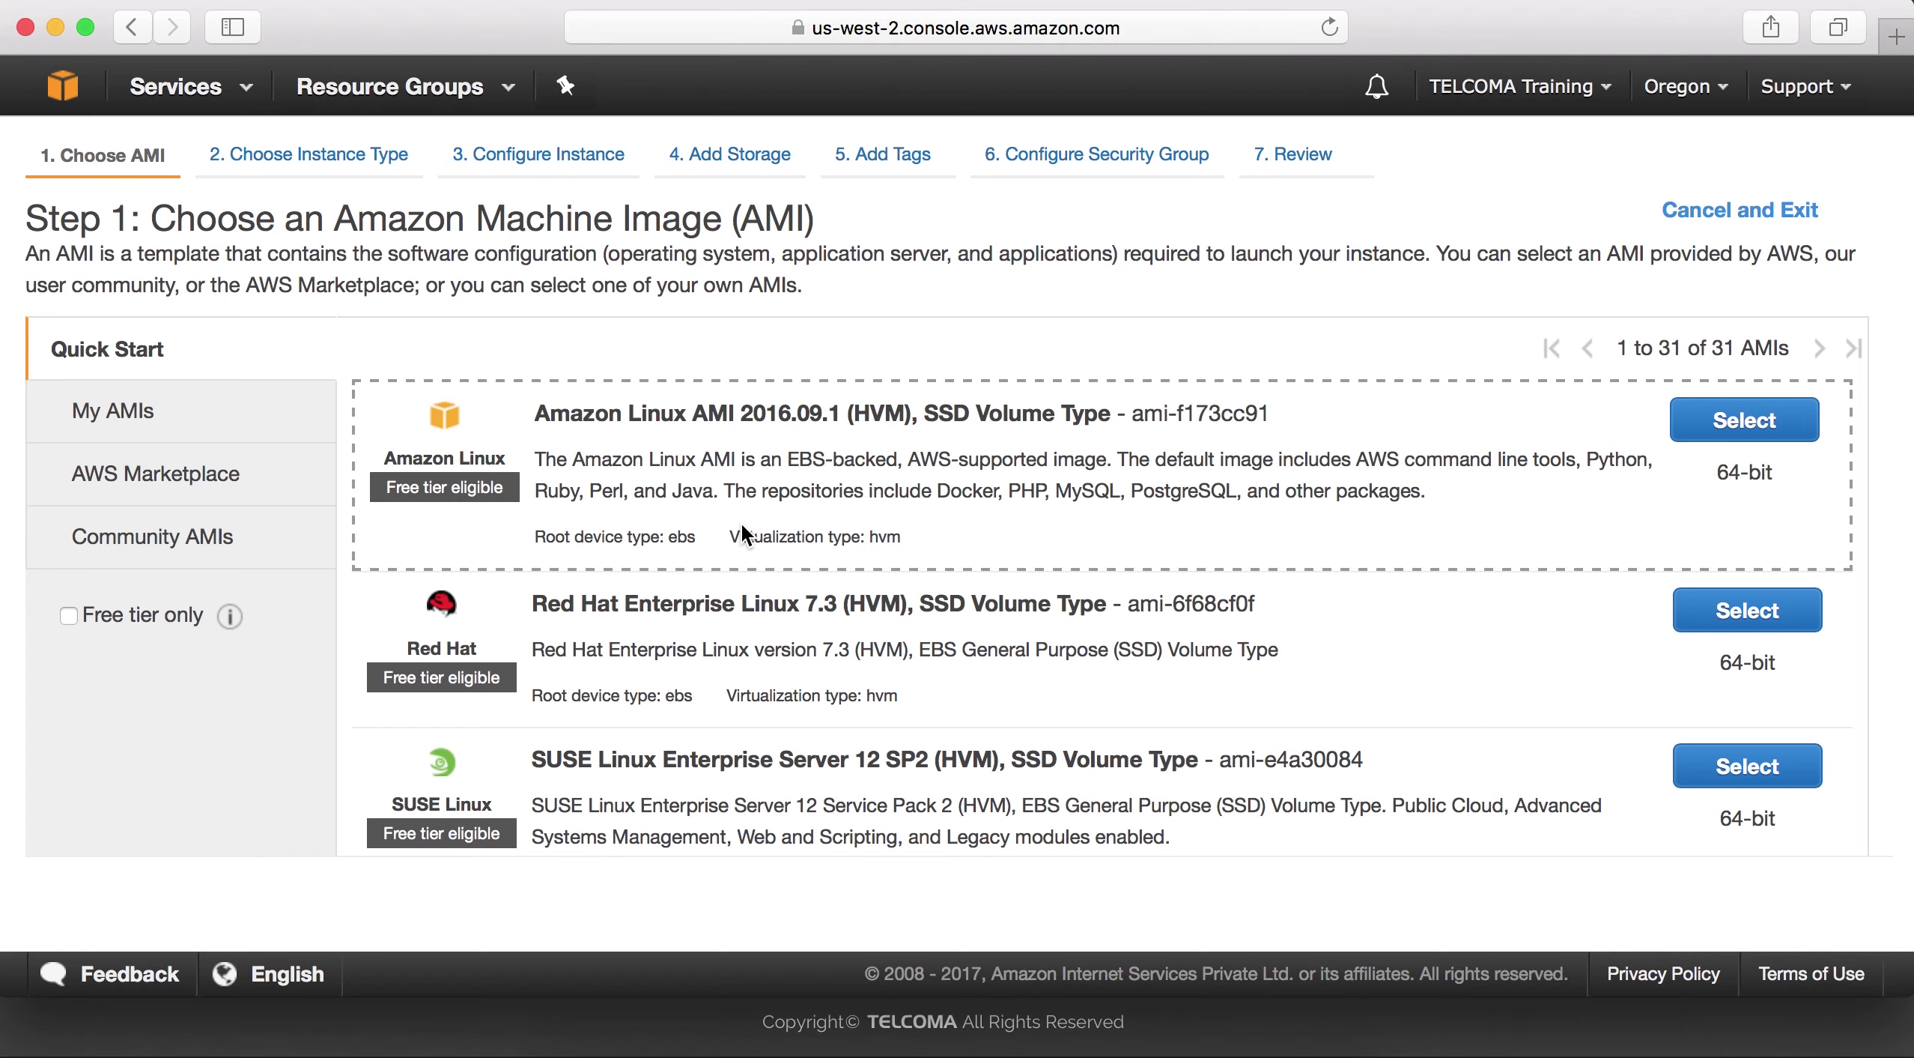
click(1760, 431)
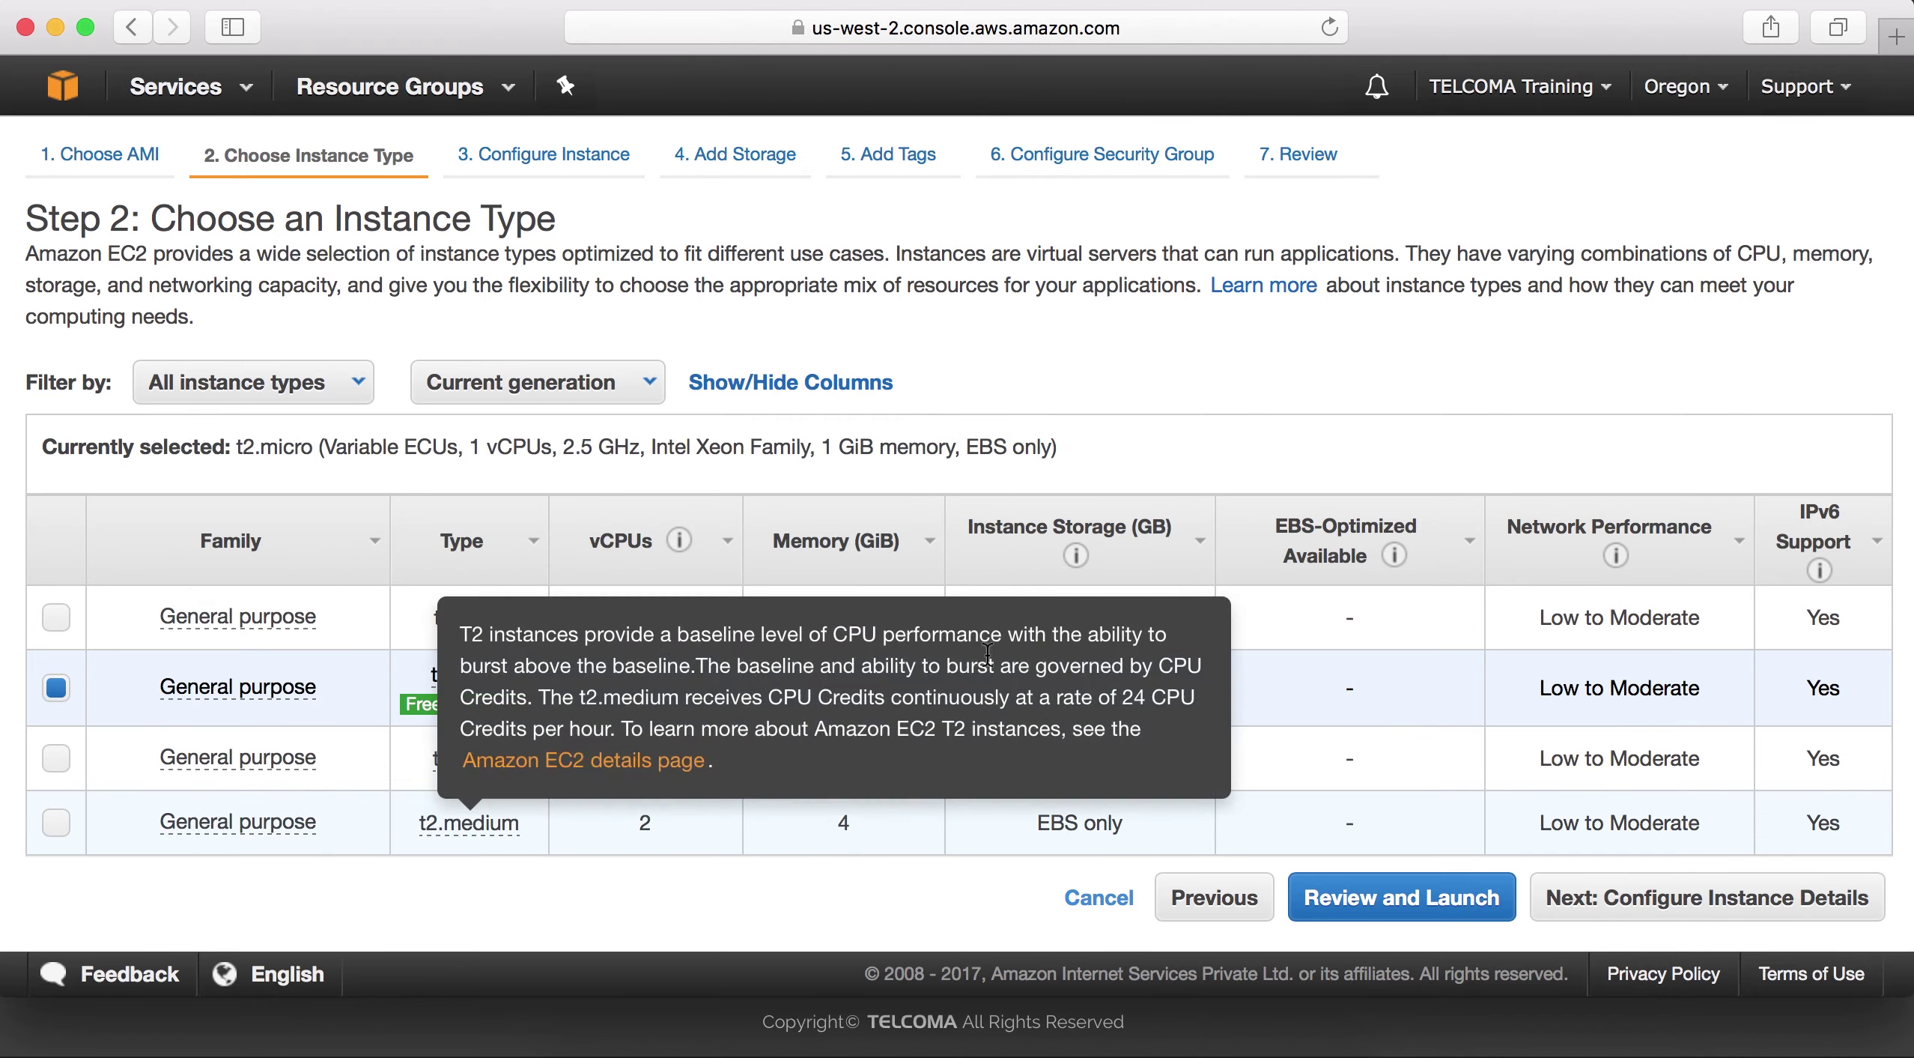
mouse_move(220, 690)
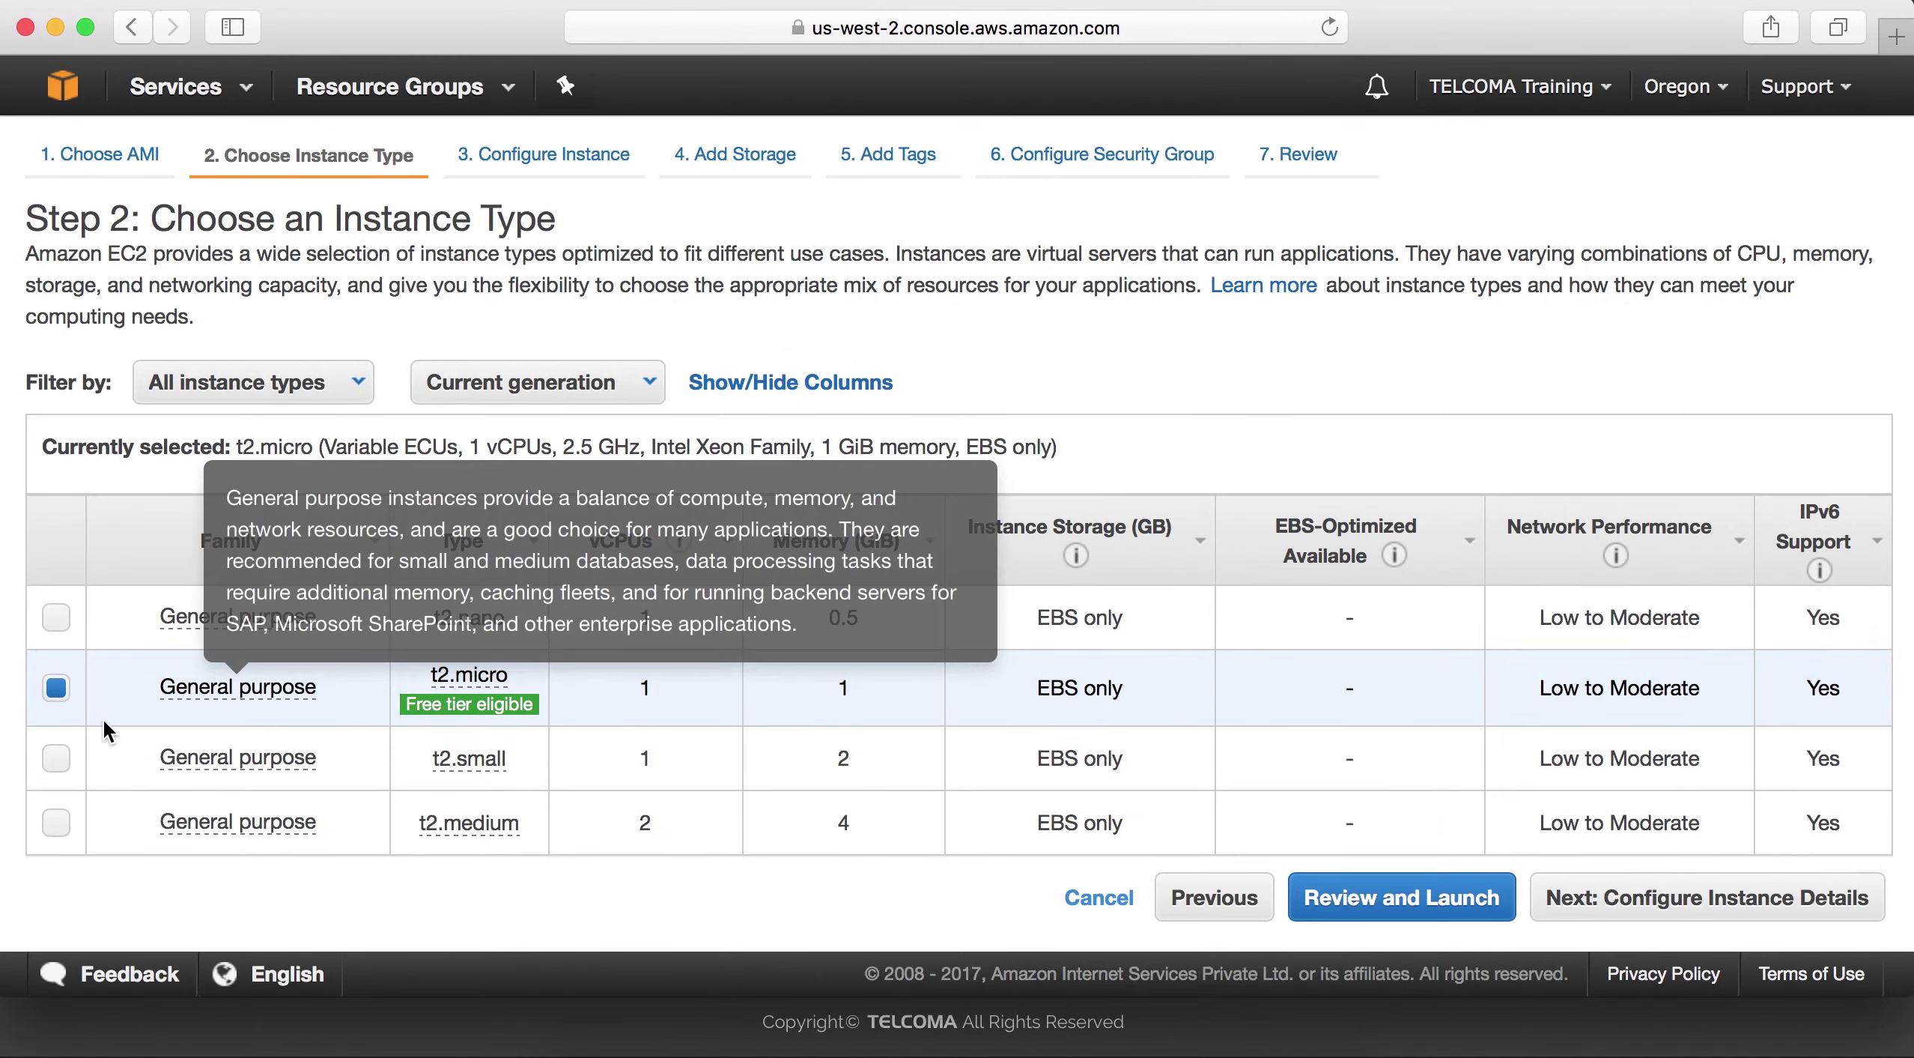
mouse_move(460, 758)
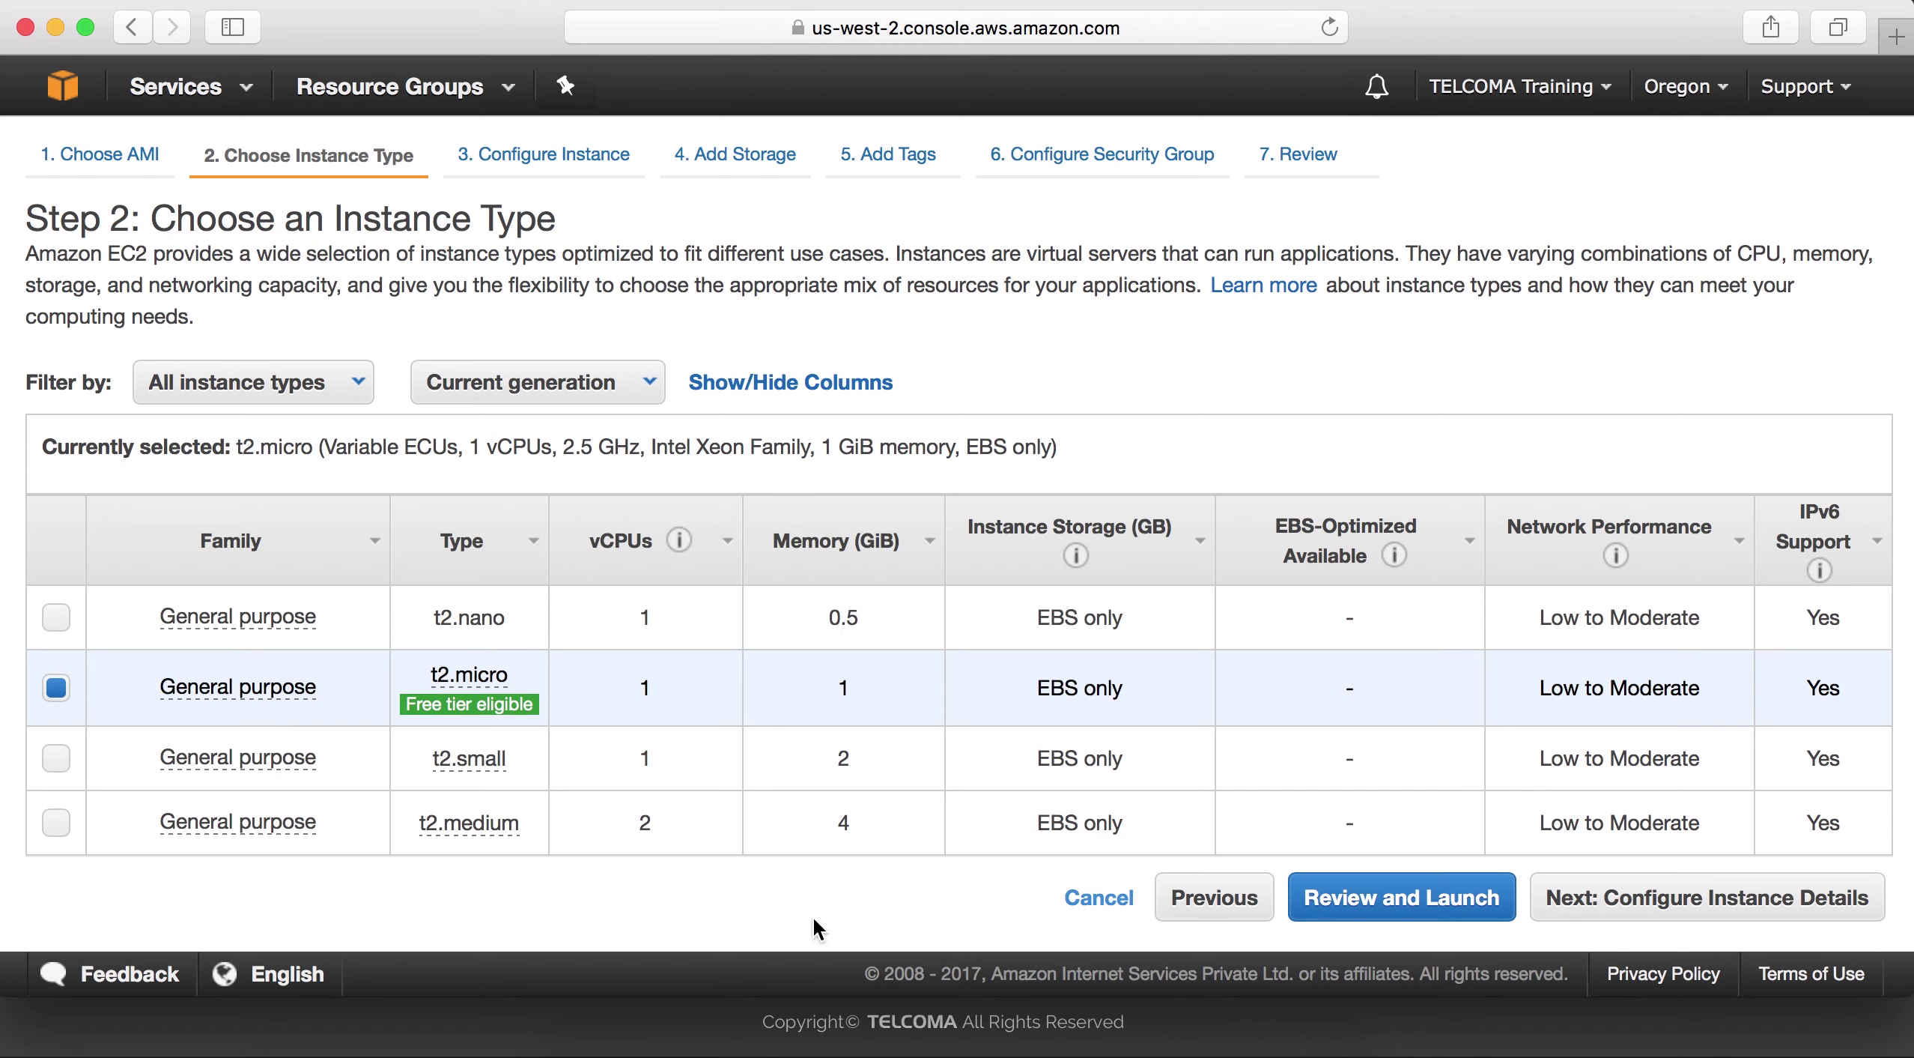
click(1618, 913)
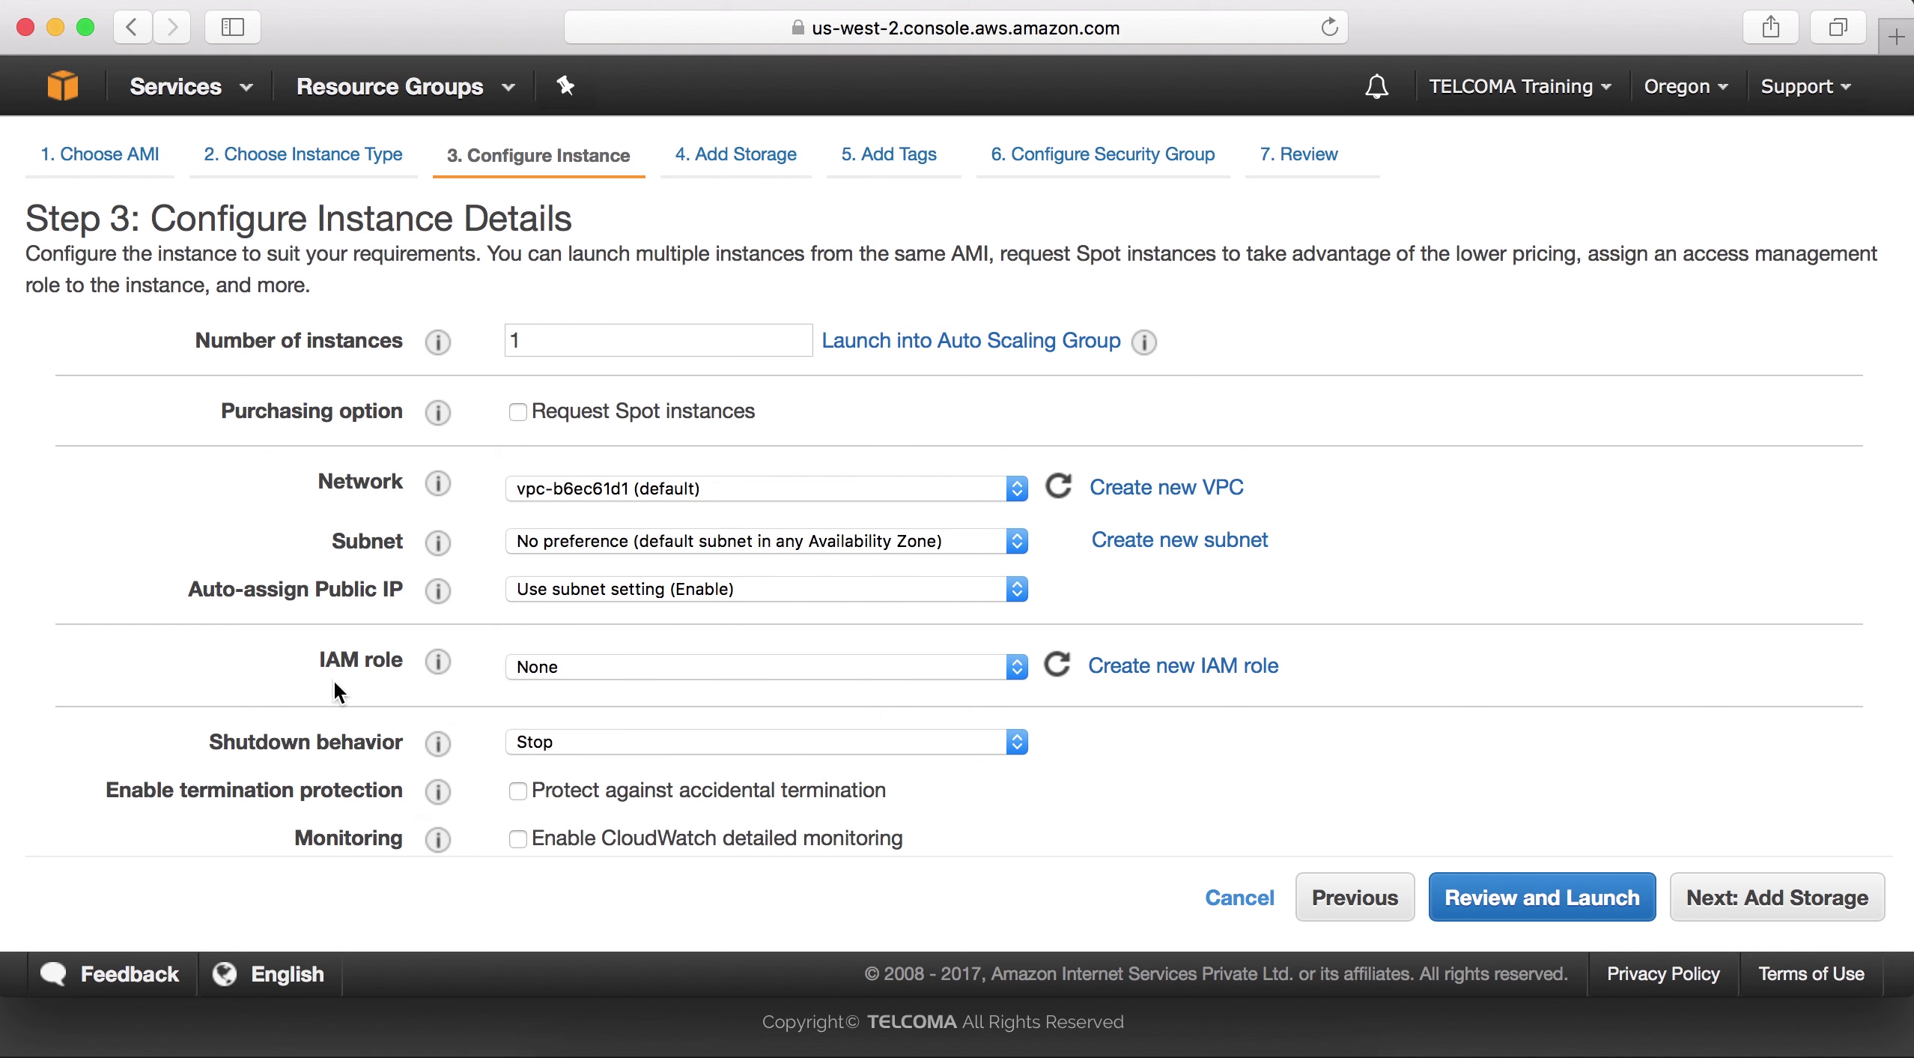
Step: Accept the default instance details and storage with only the 8 GiB General Purpose SSD root volume, and continue to the tags
click(1769, 903)
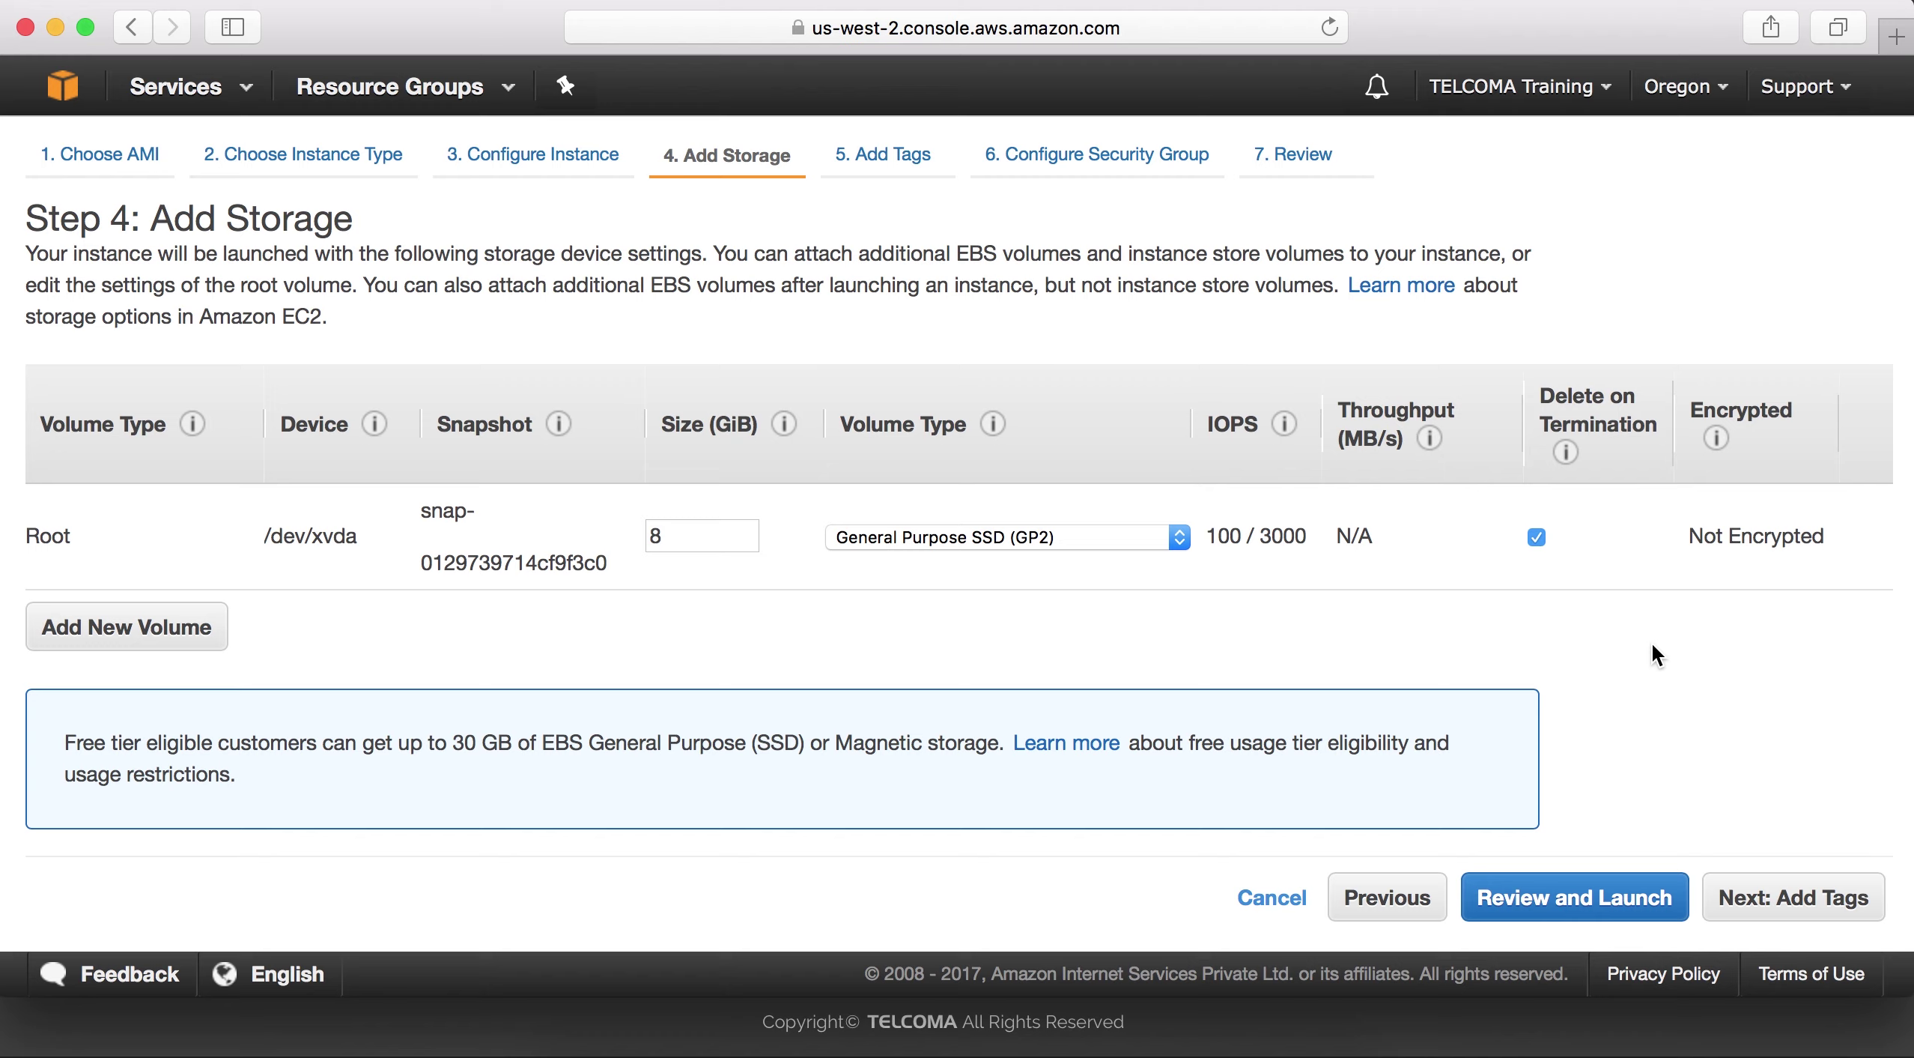
click(124, 643)
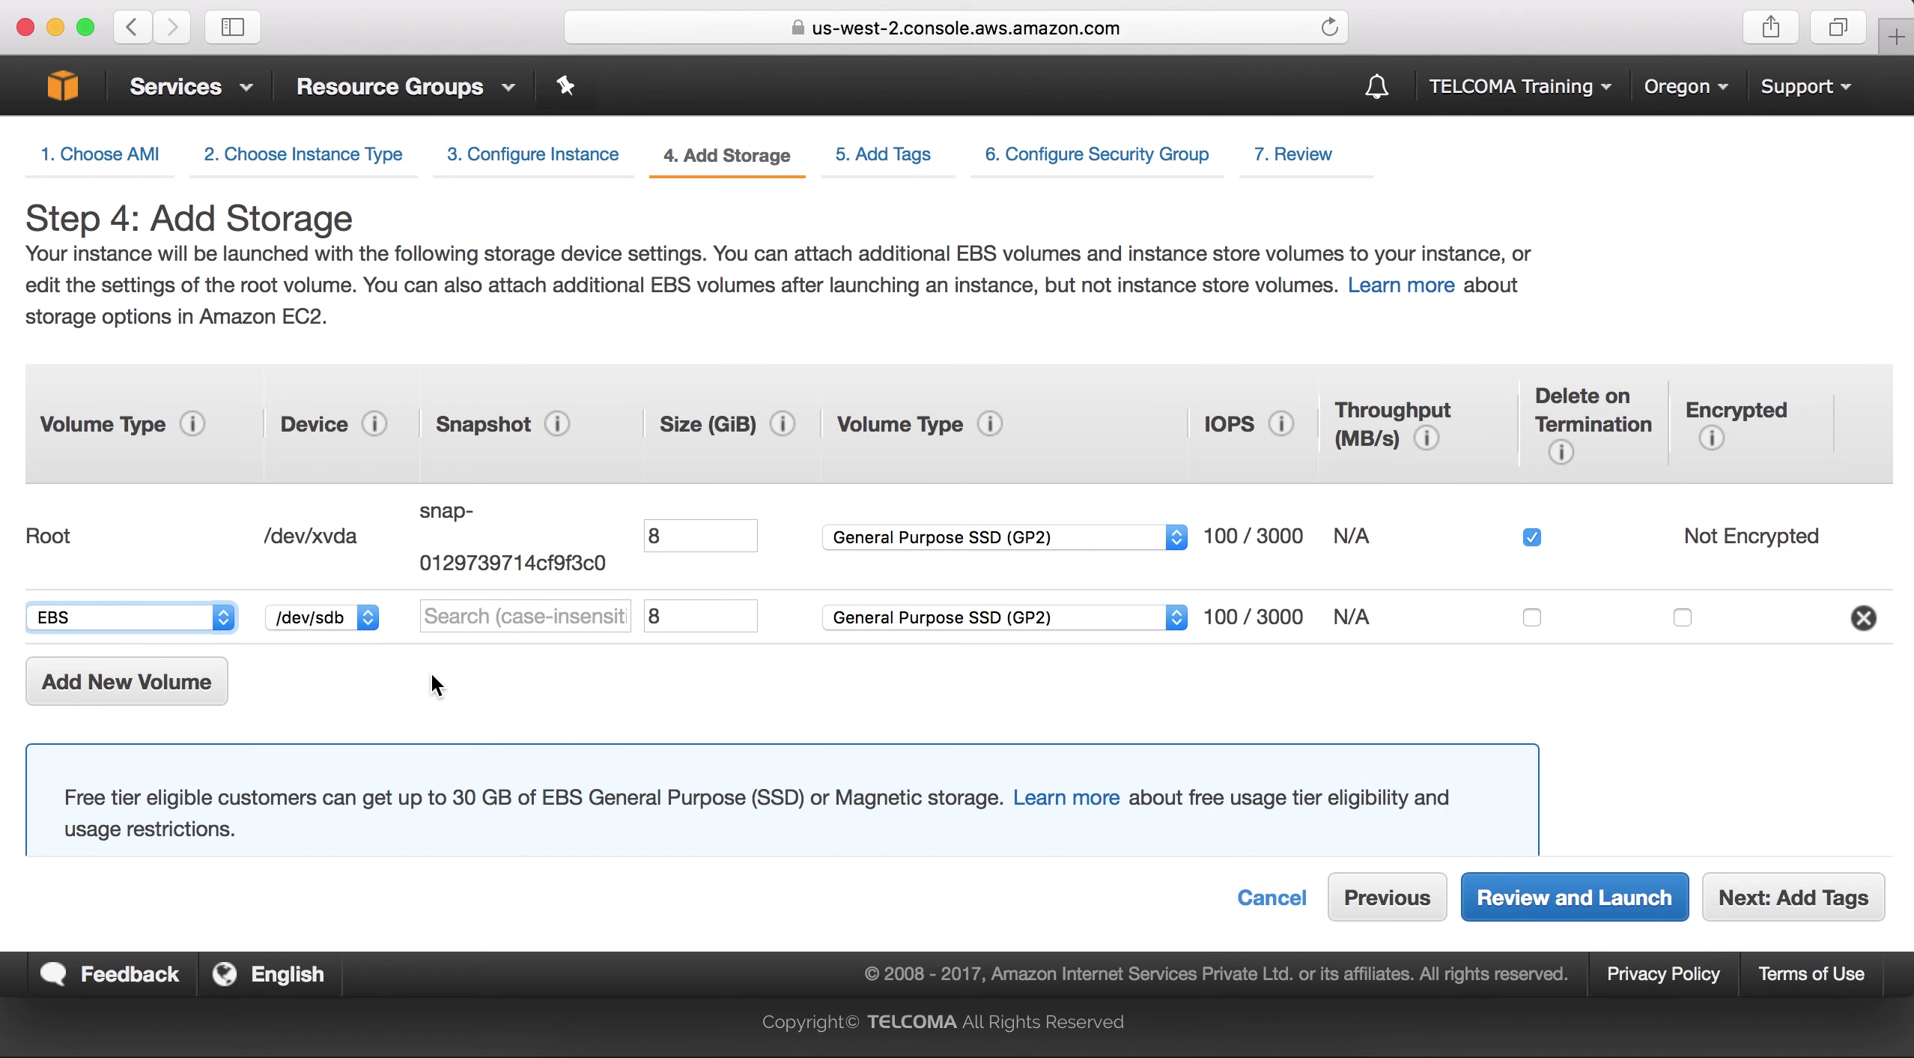
click(1863, 618)
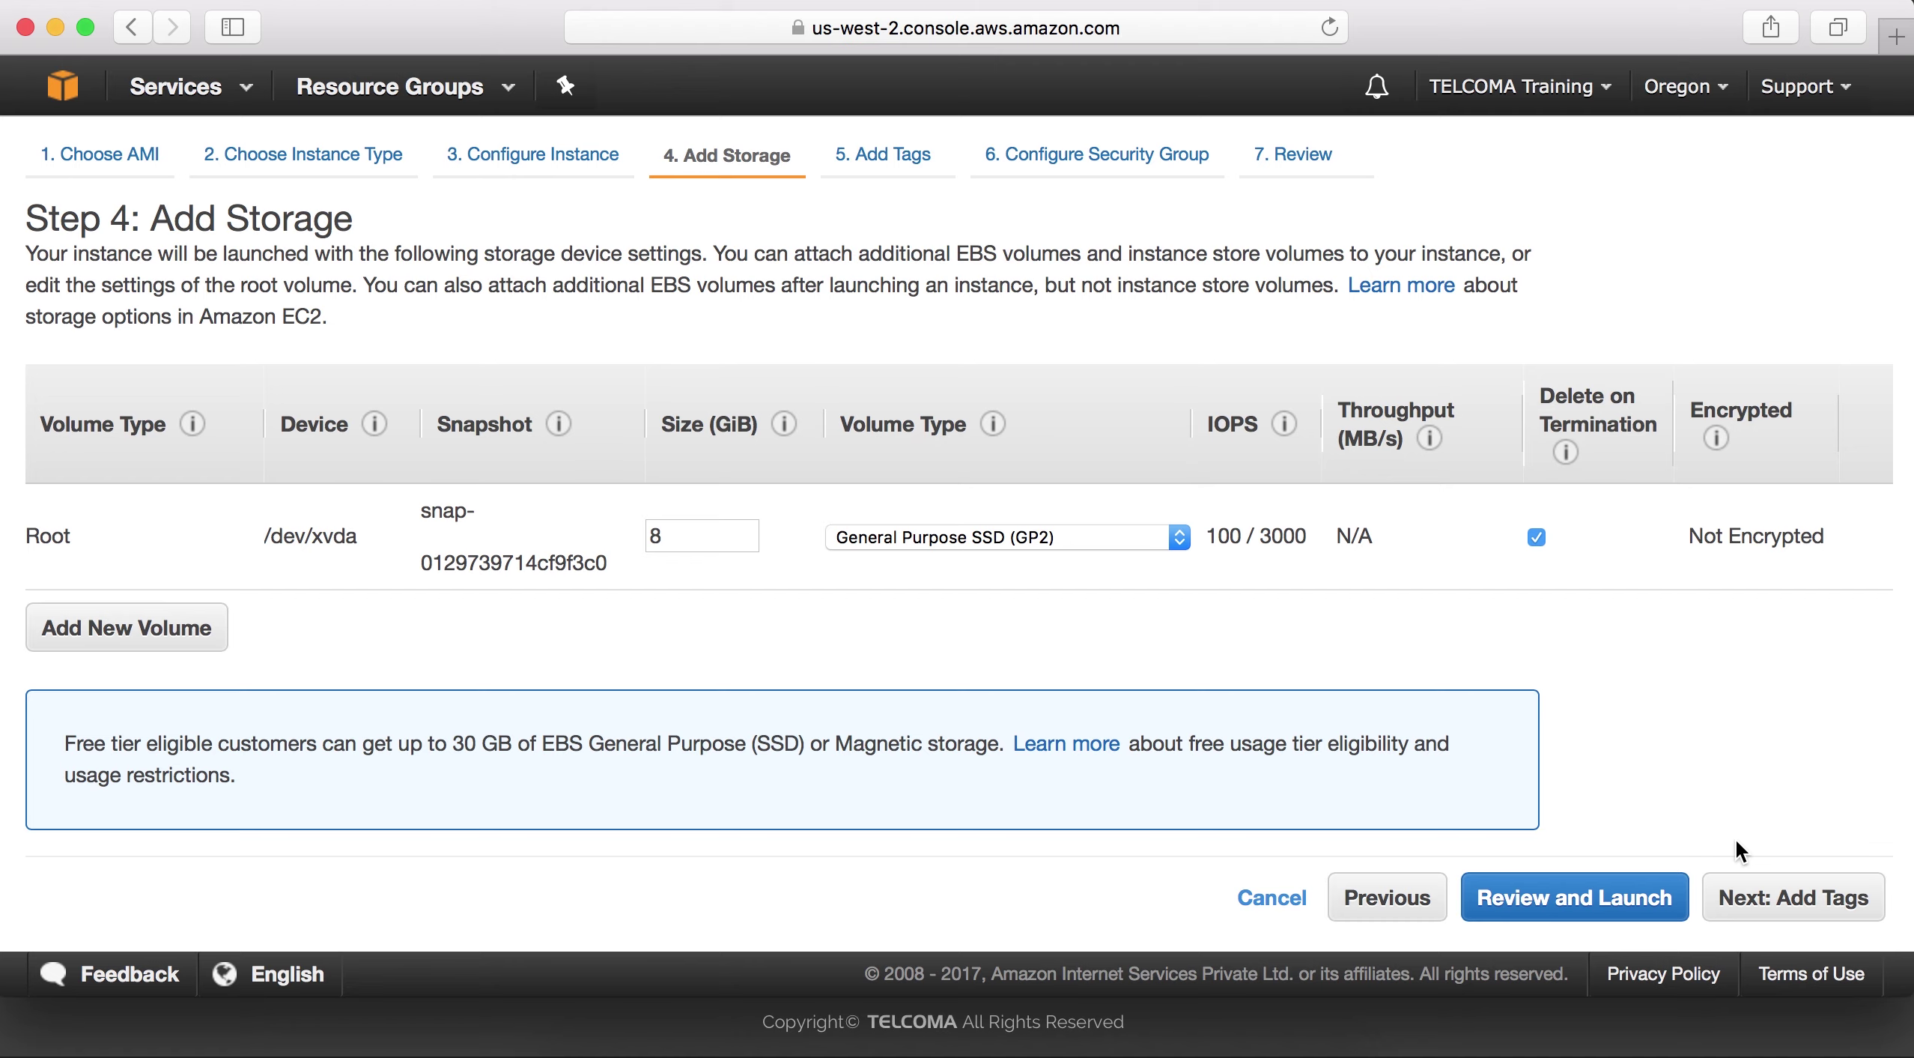
click(1791, 898)
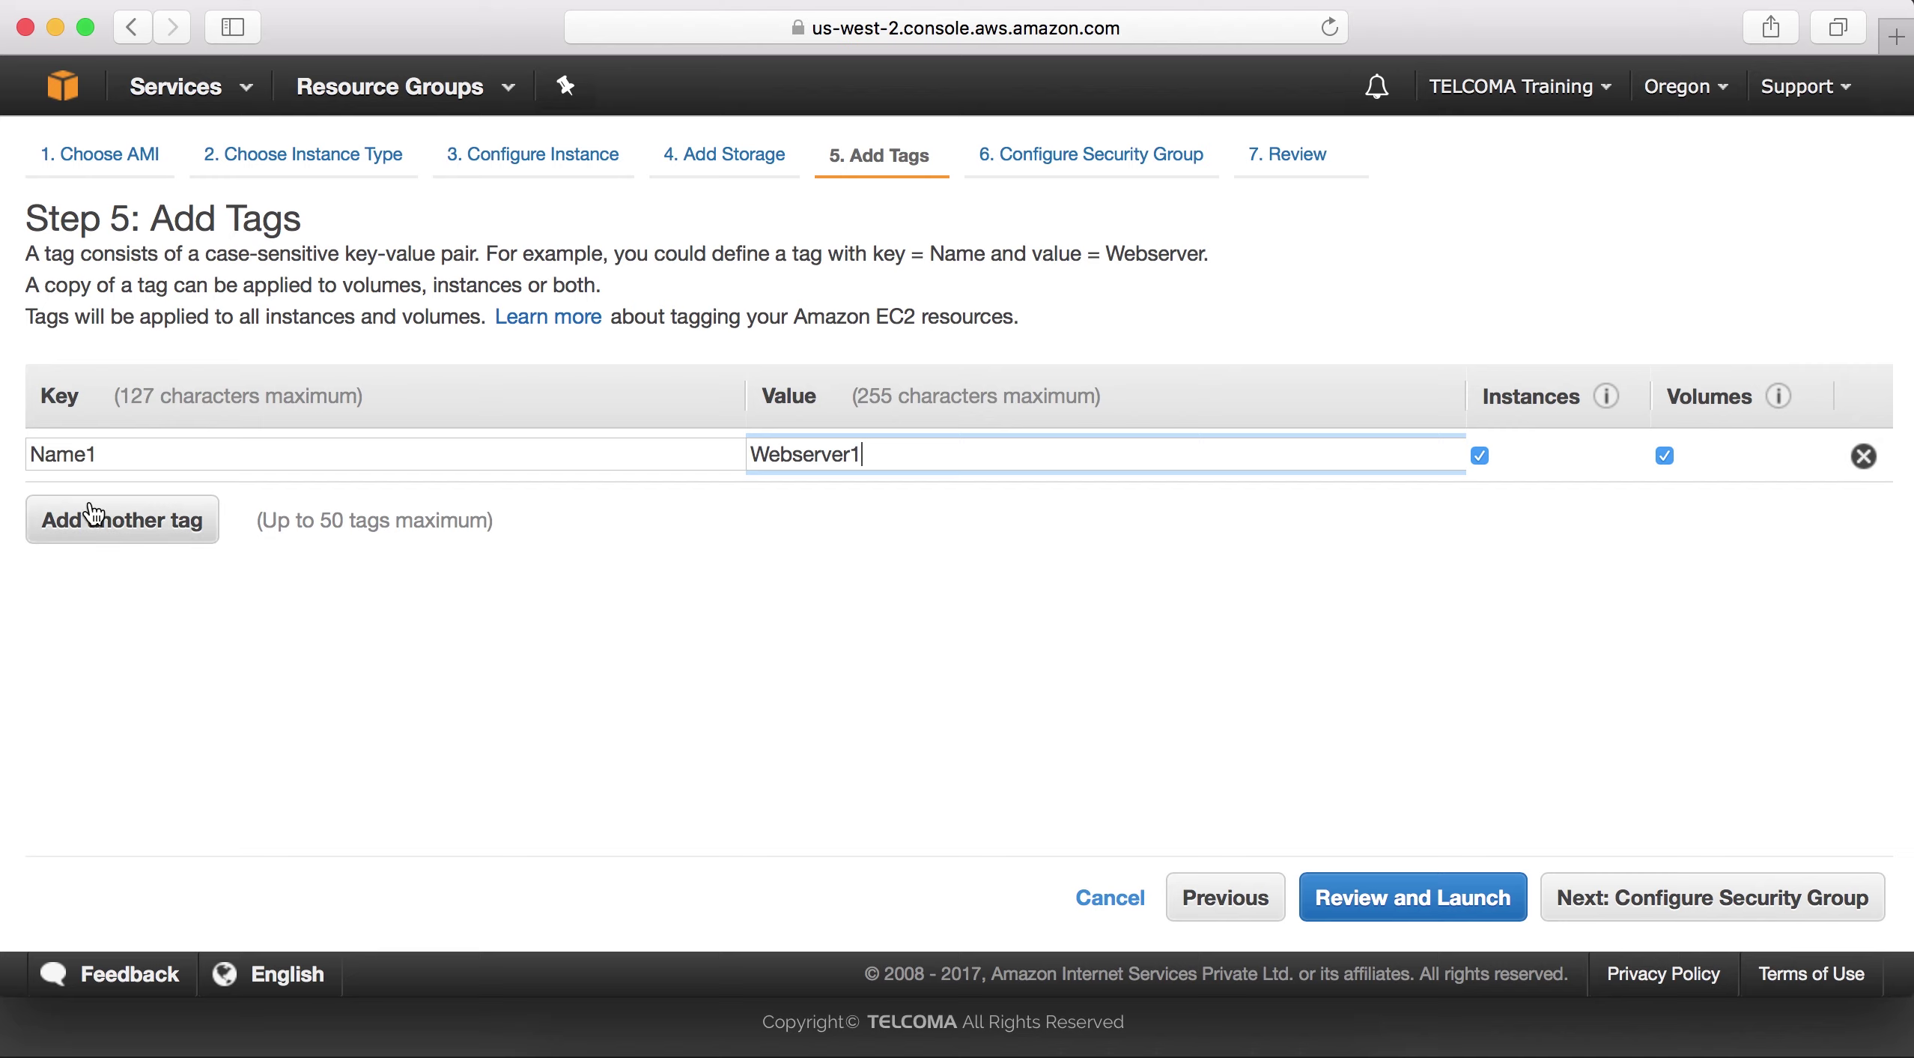
Step: Tag the instance and volumes with key Name1 and value Webserver1 only, and continue to the security group configuration
click(109, 461)
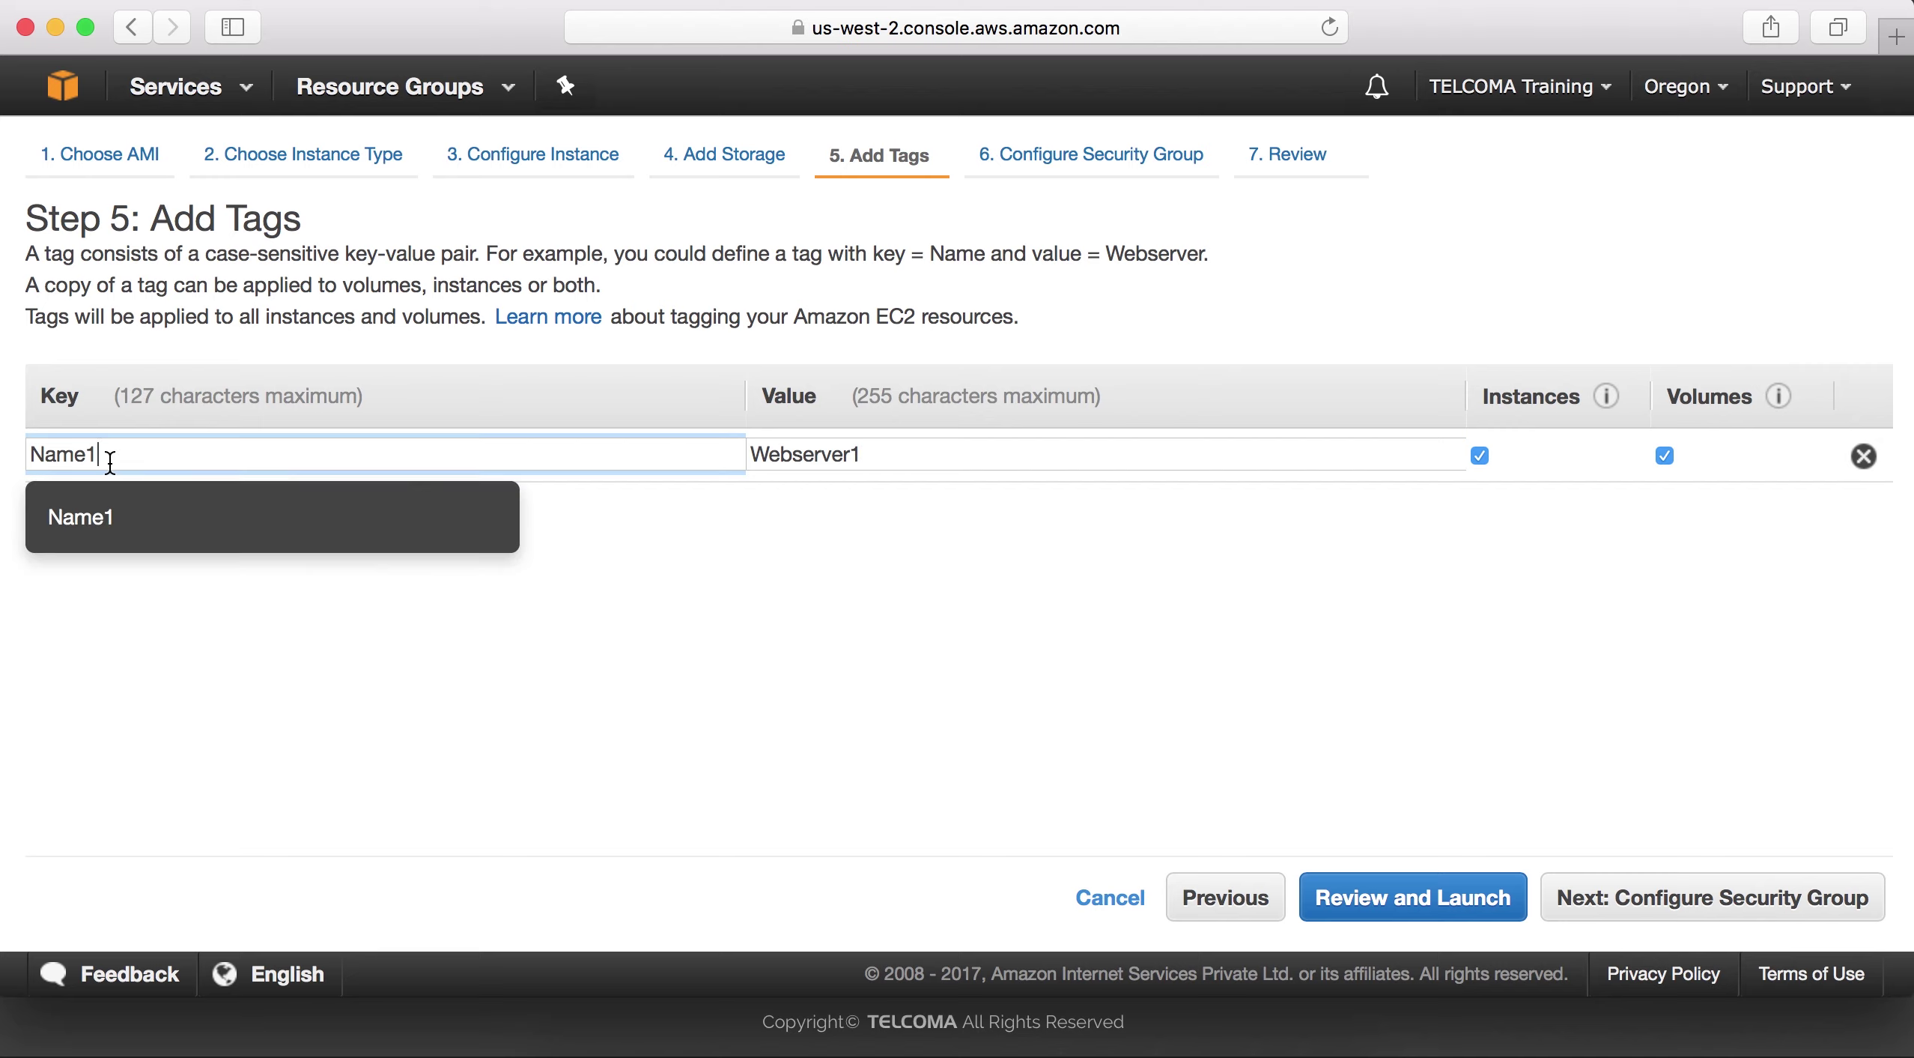
click(120, 528)
click(915, 459)
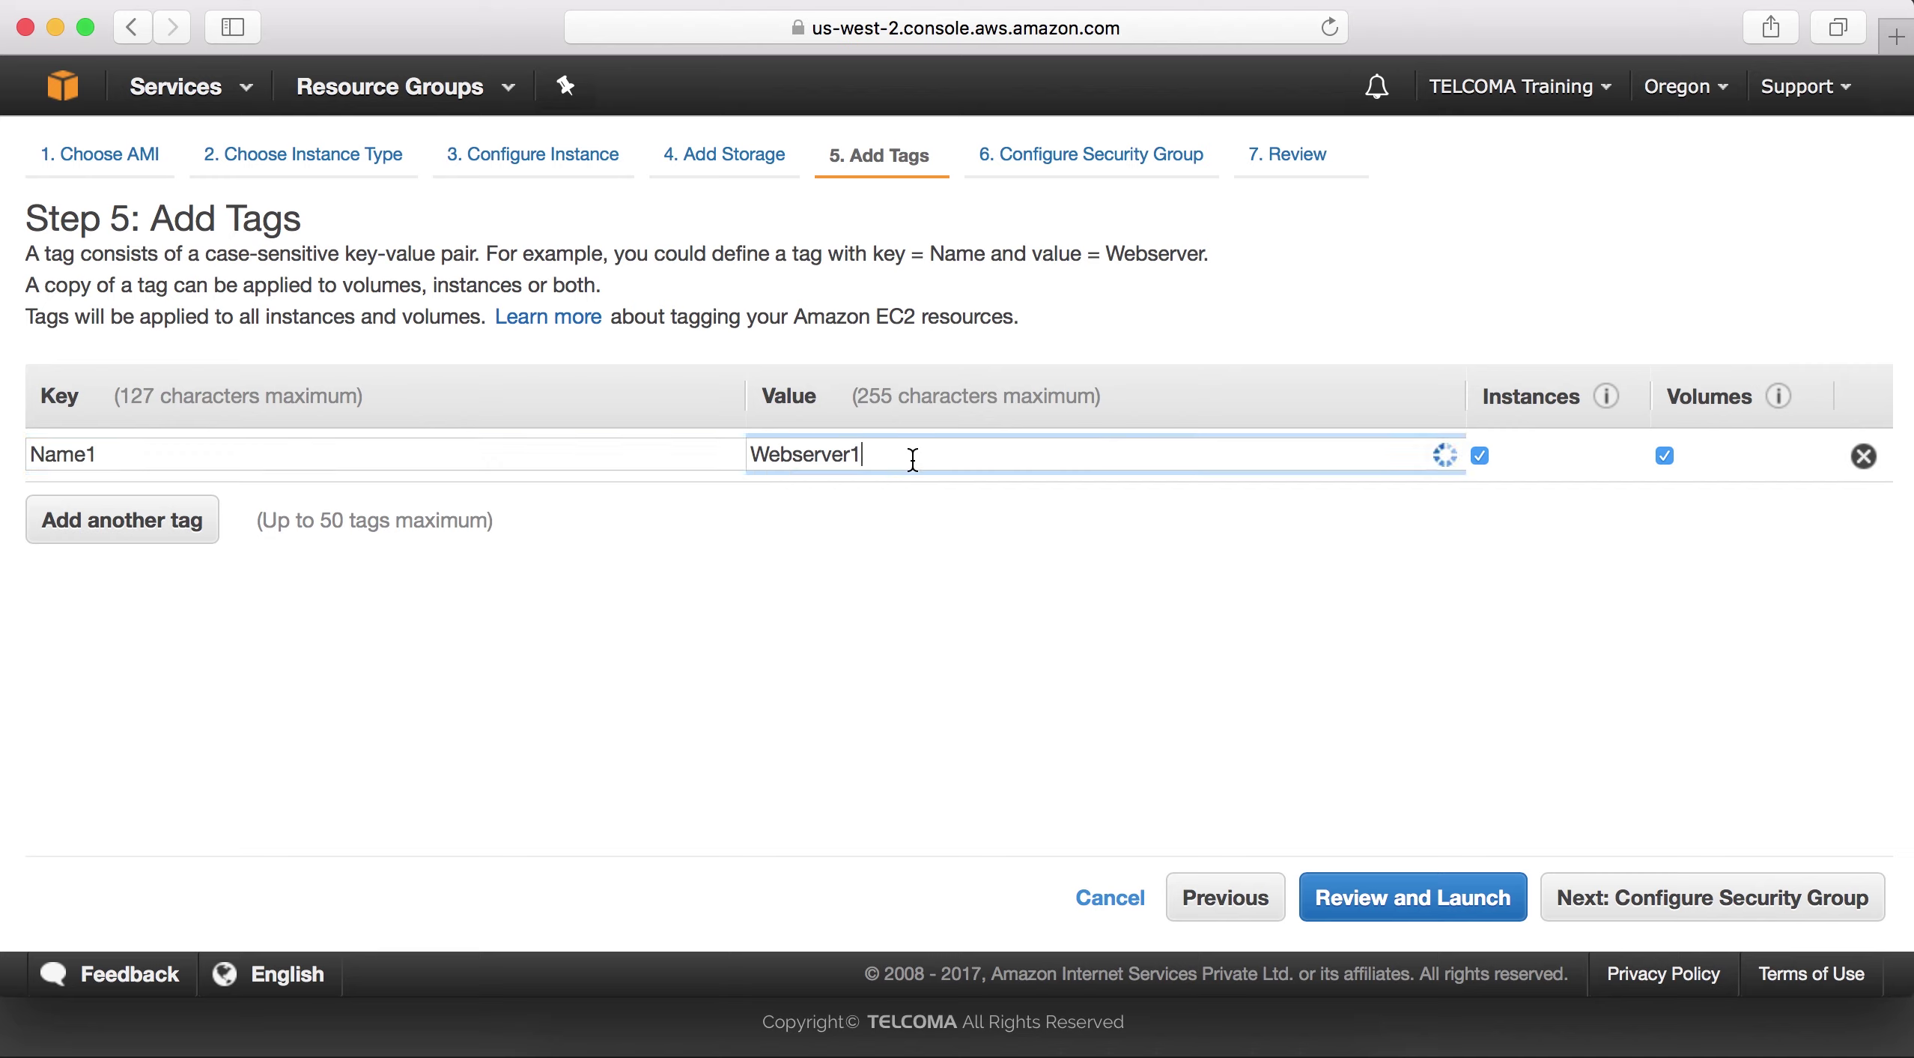
click(863, 537)
click(141, 517)
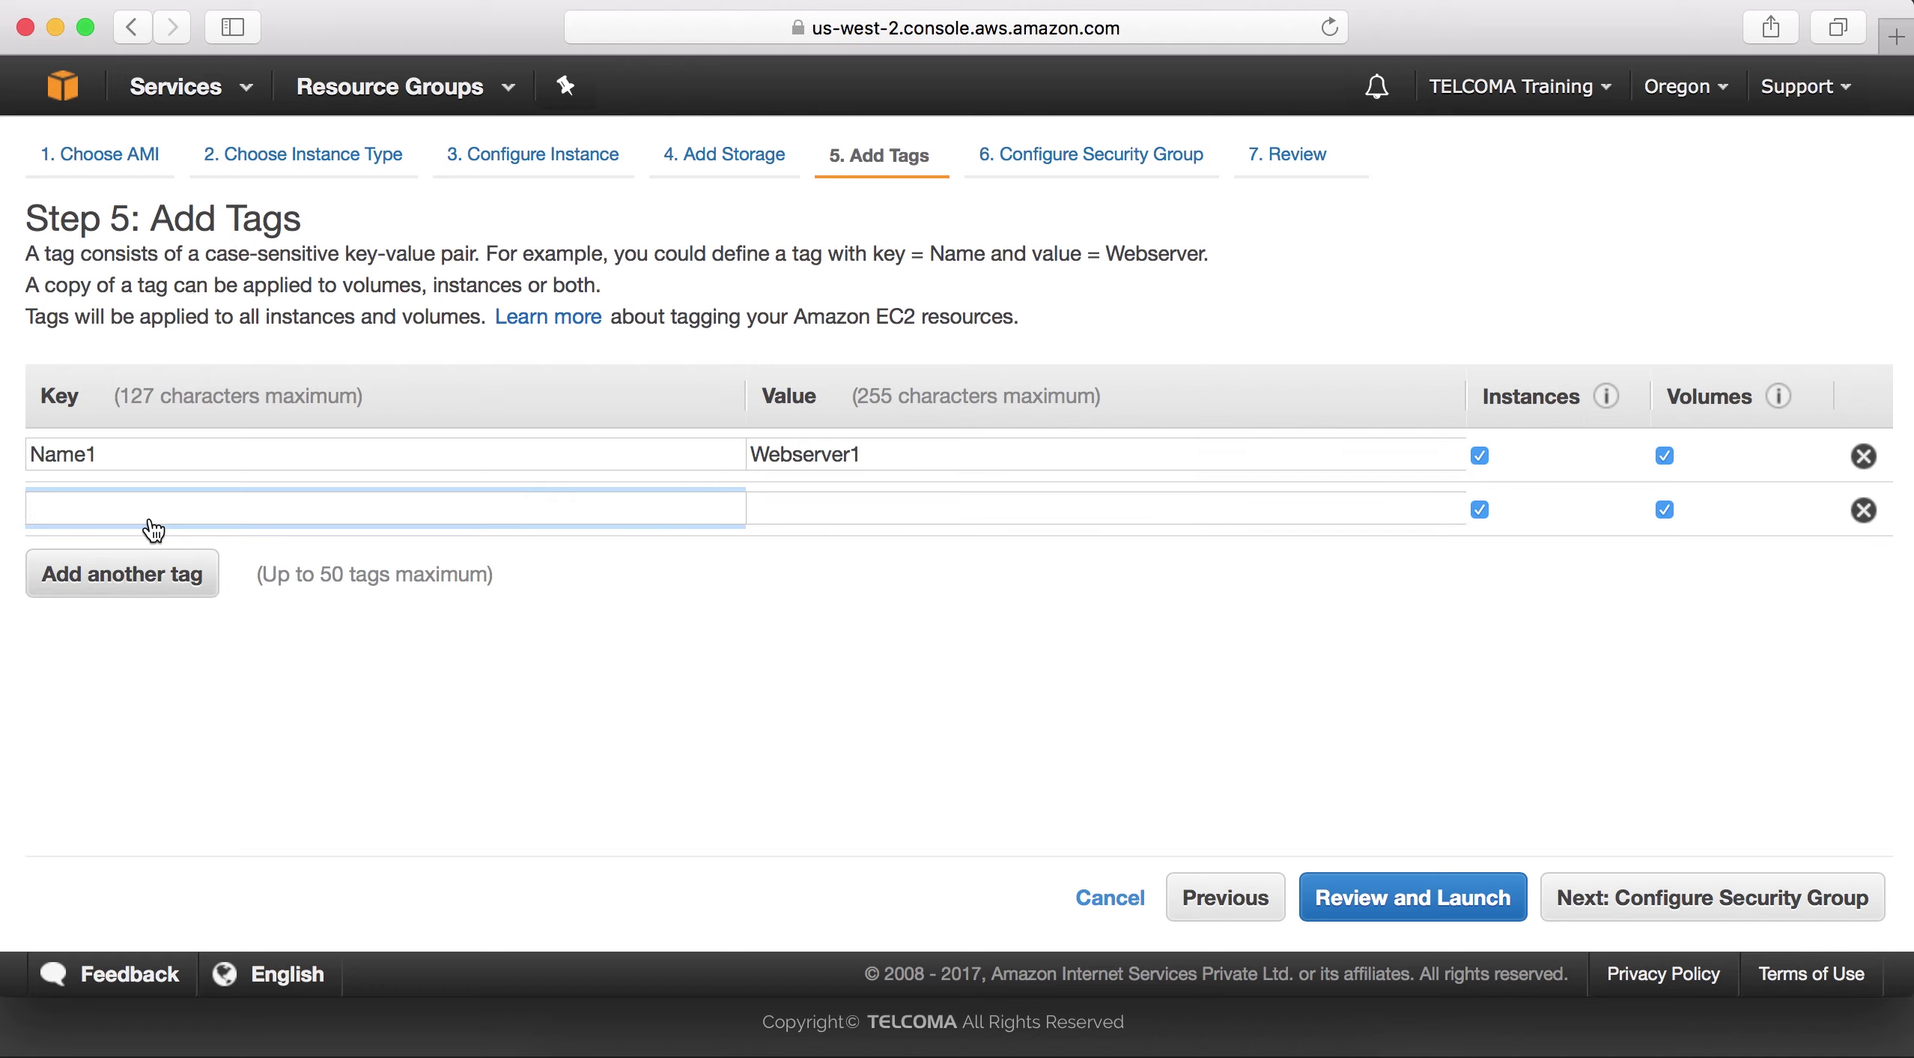
click(1864, 511)
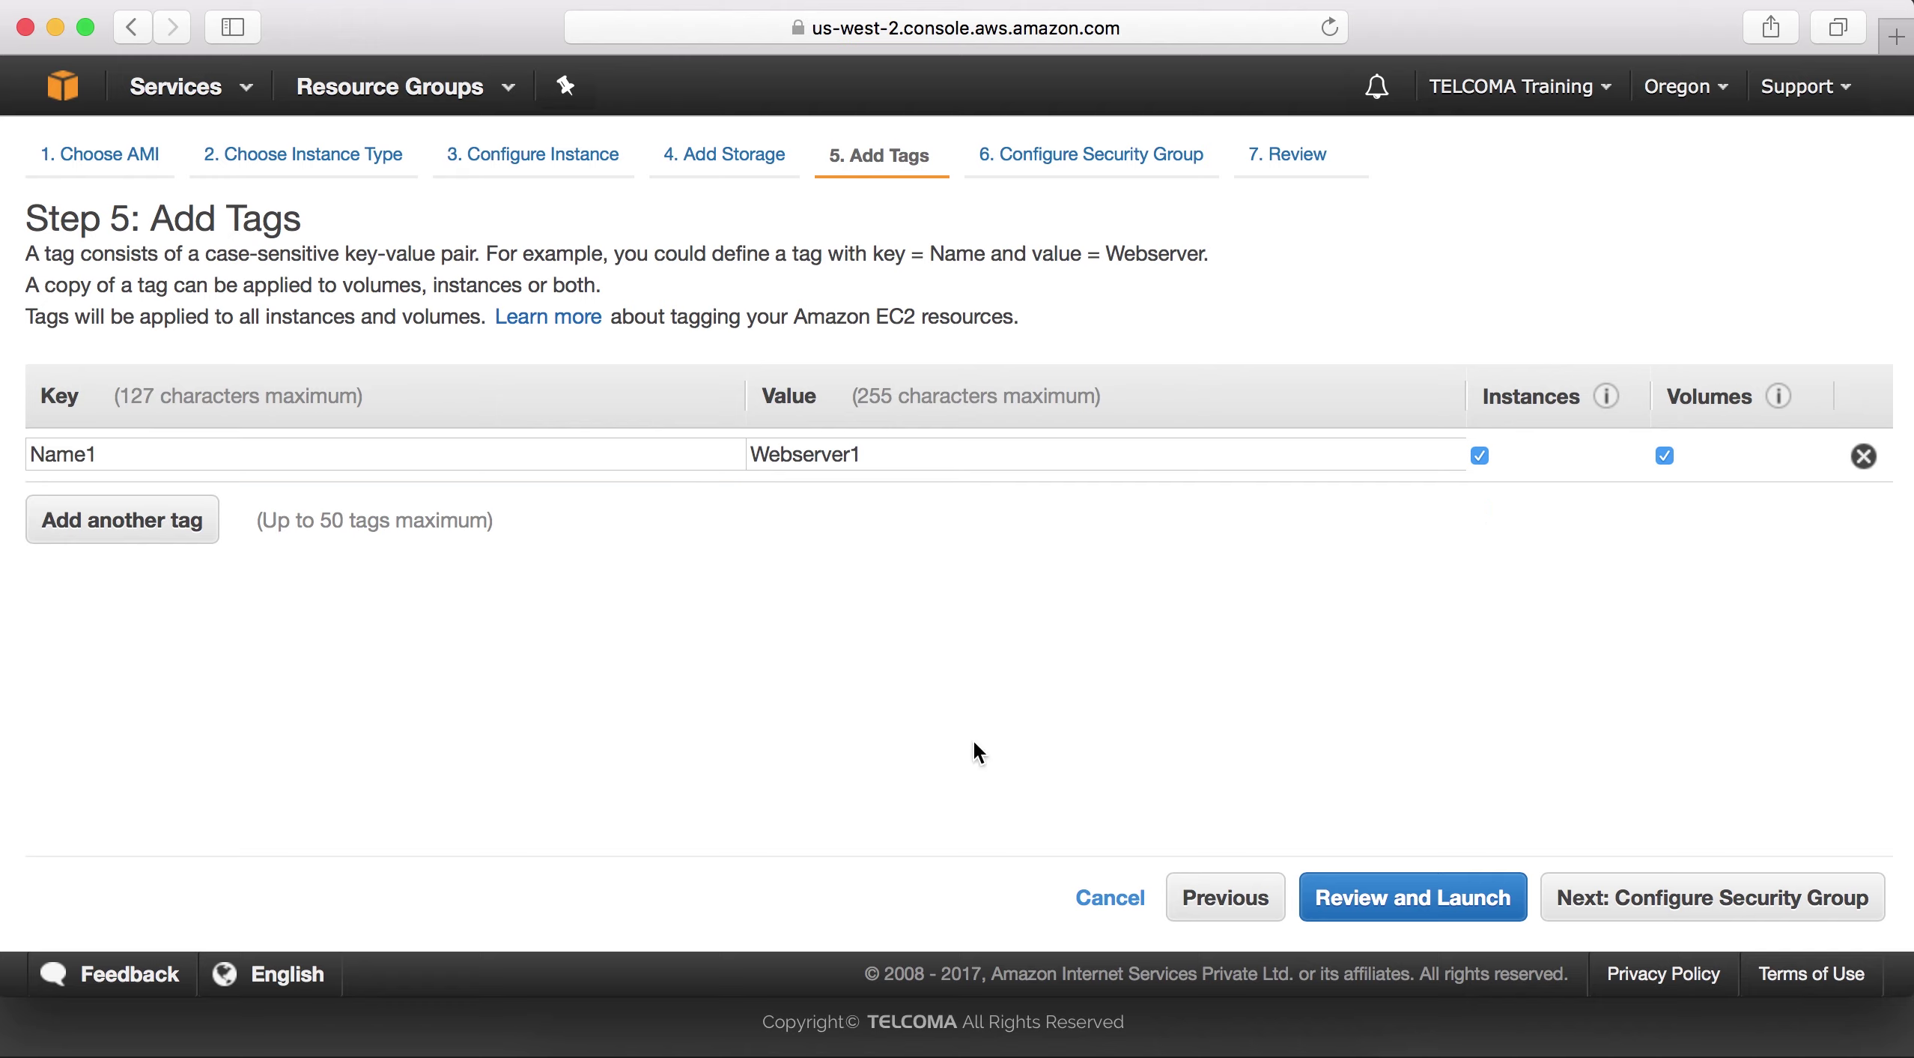
click(1650, 902)
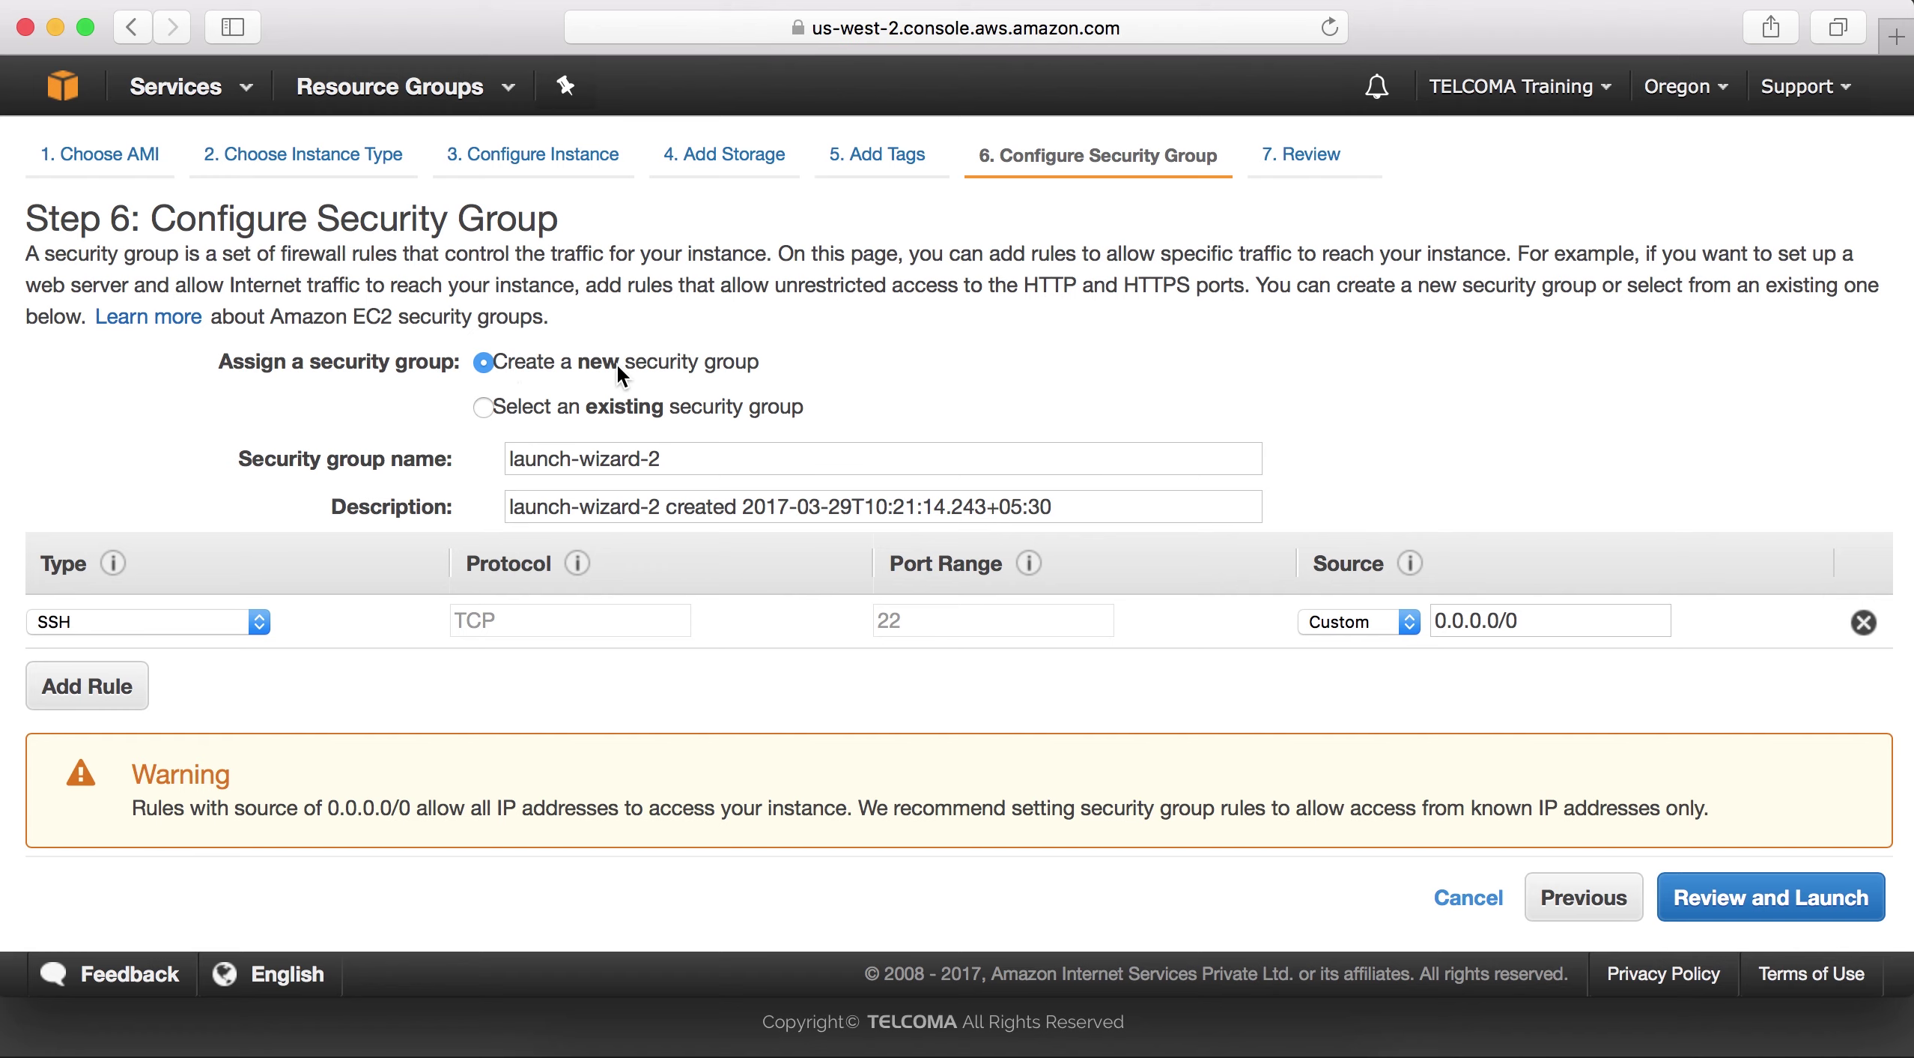
click(481, 408)
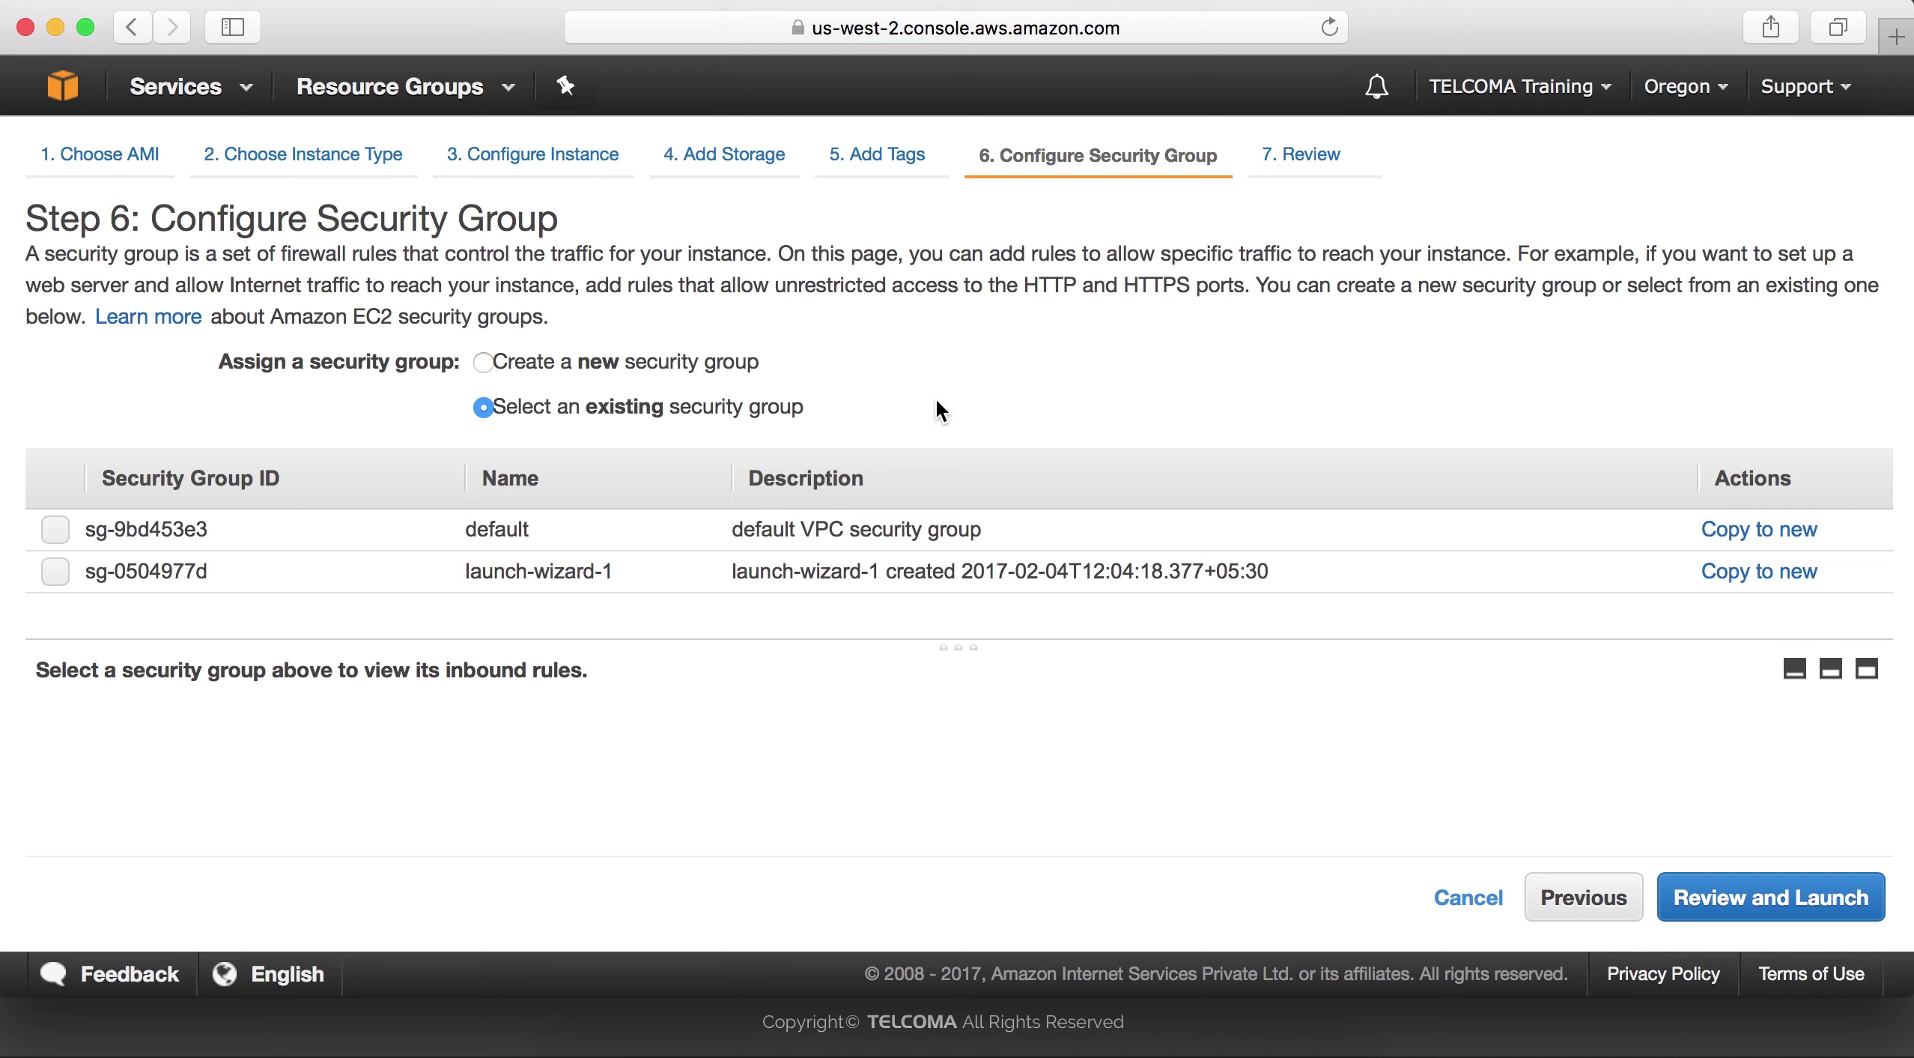
click(50, 534)
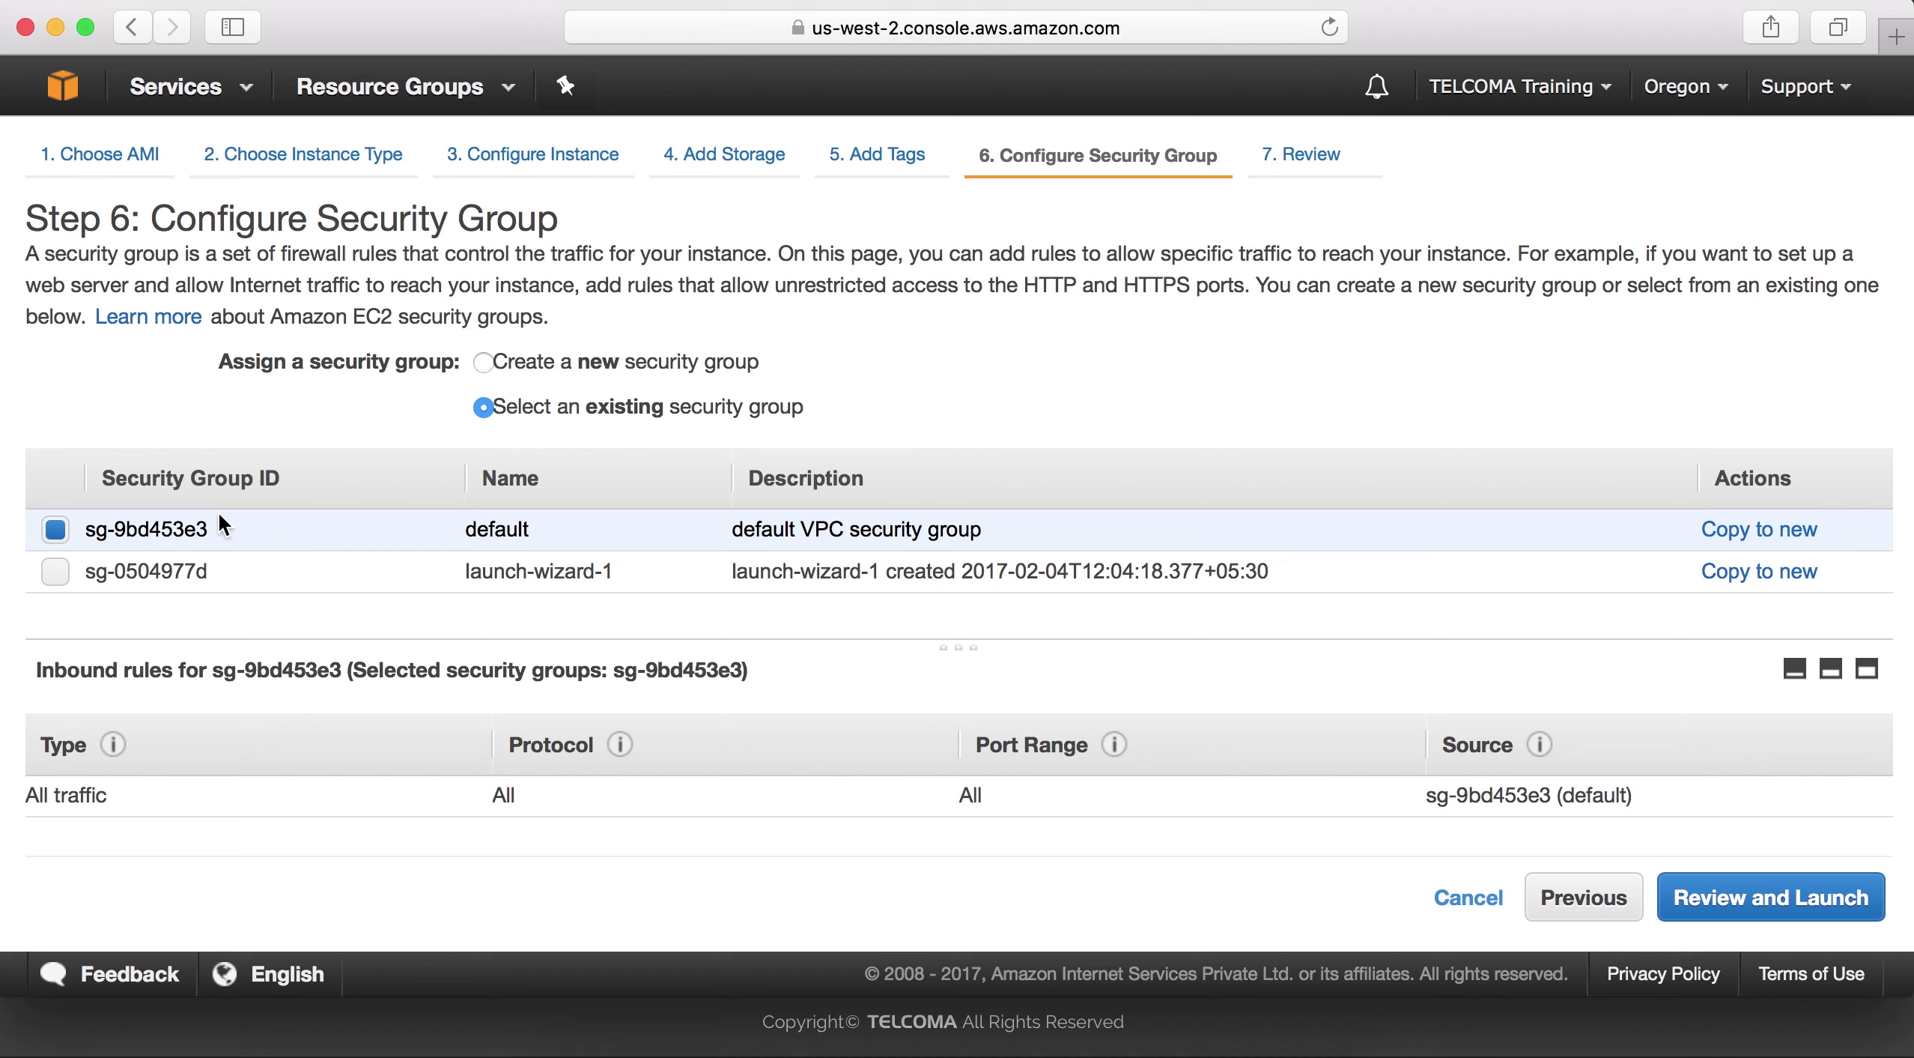
click(56, 572)
click(55, 527)
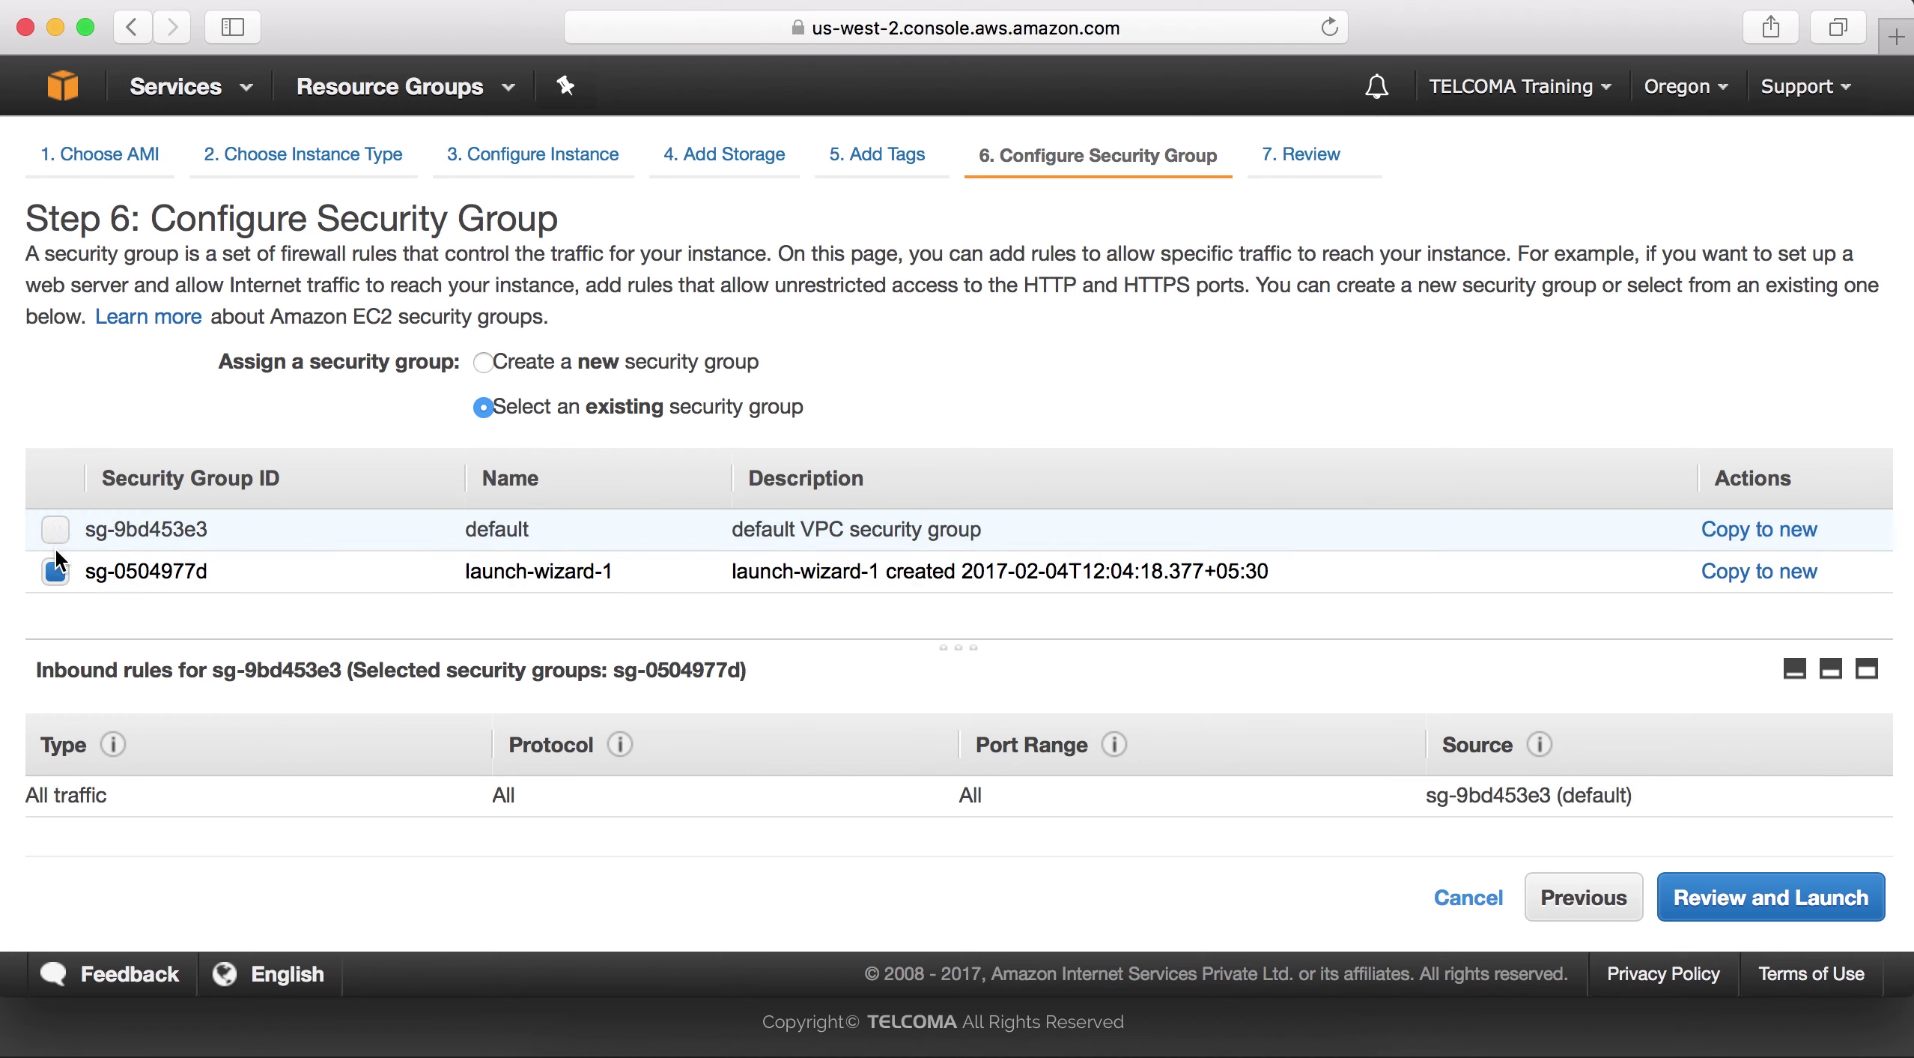
click(53, 569)
click(59, 531)
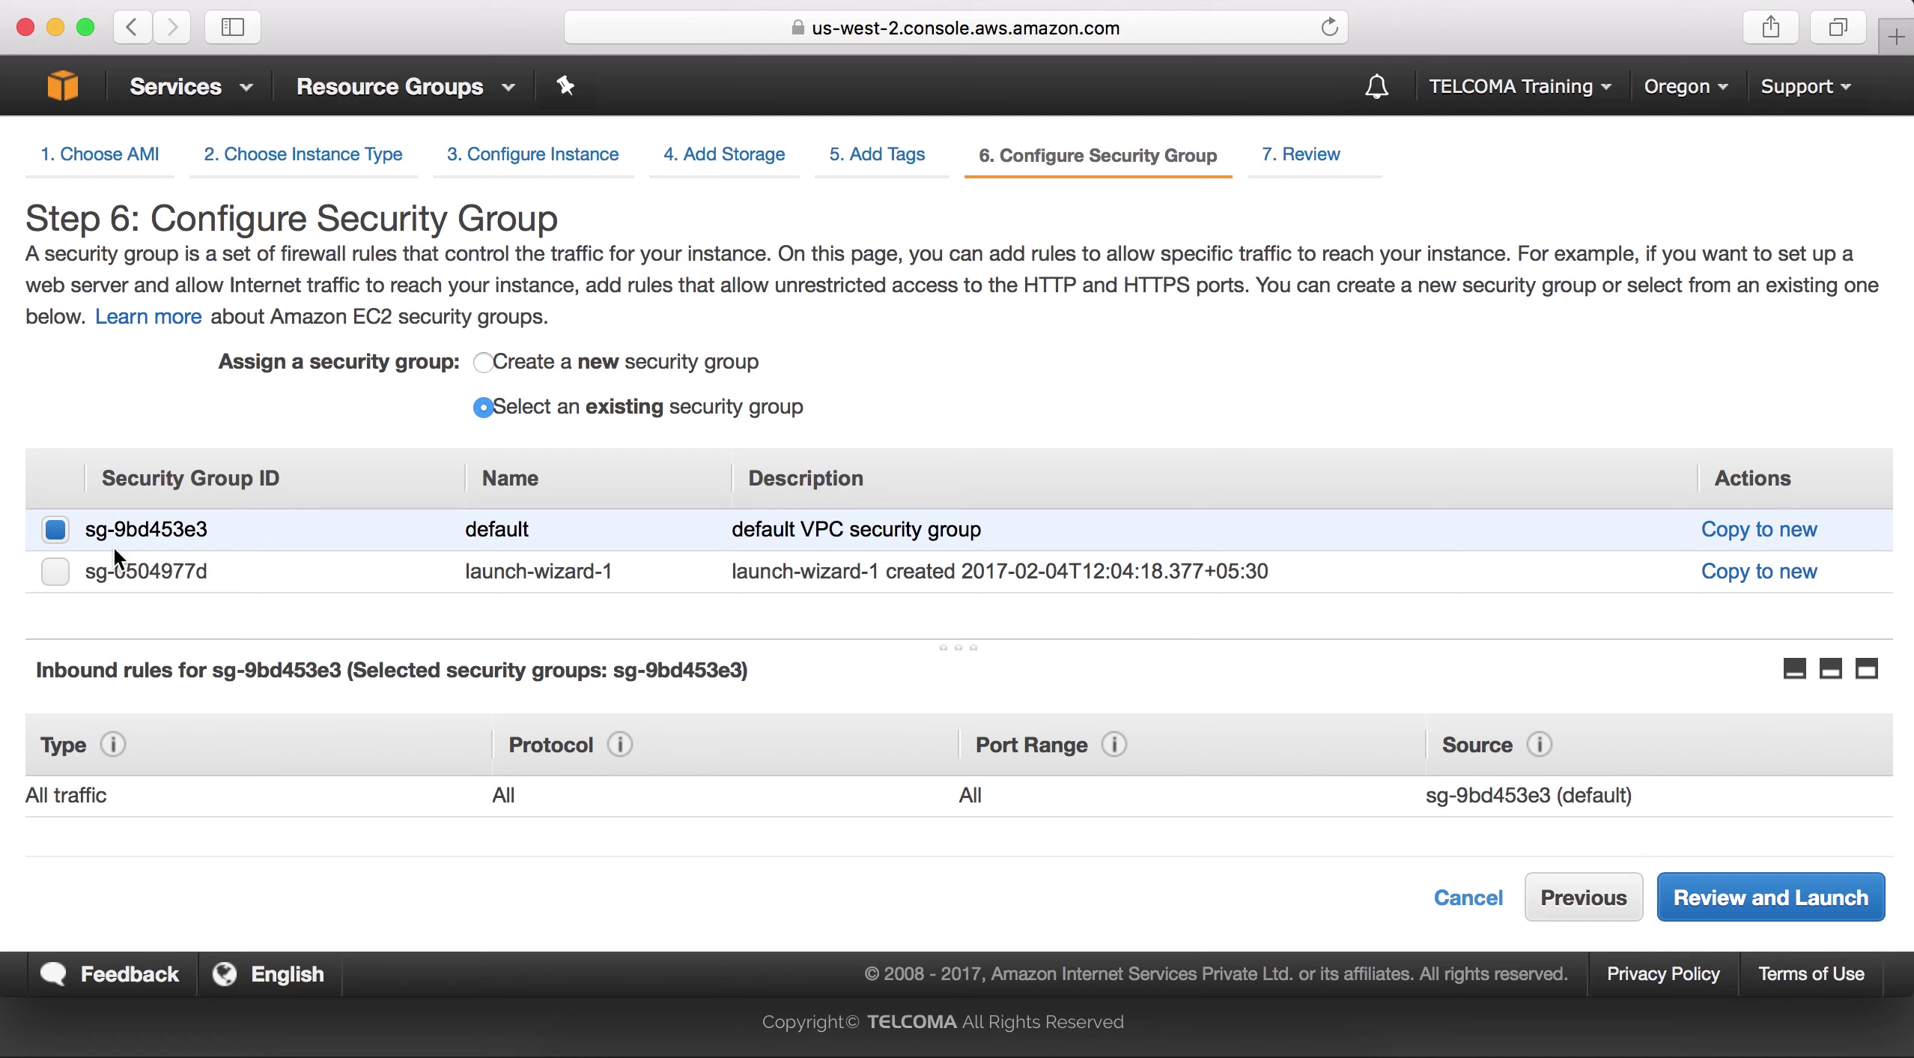
click(56, 569)
click(51, 531)
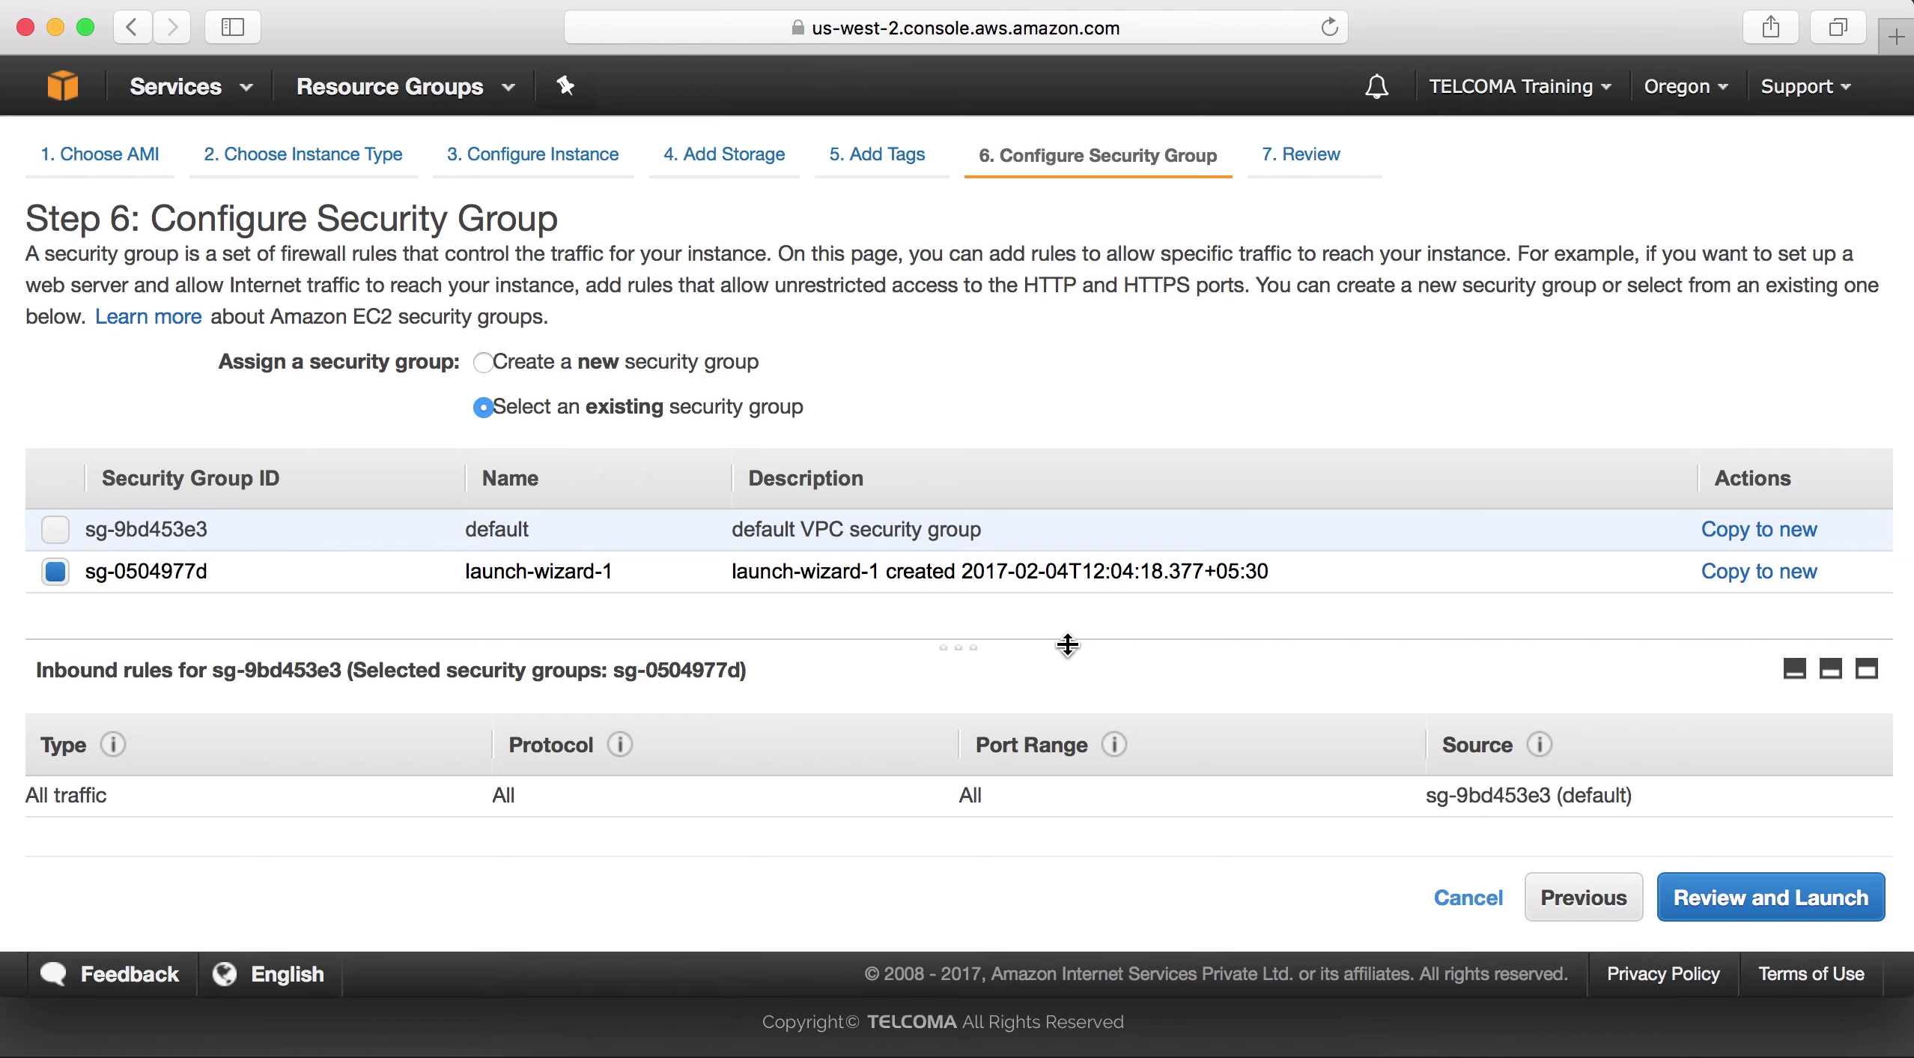
click(483, 360)
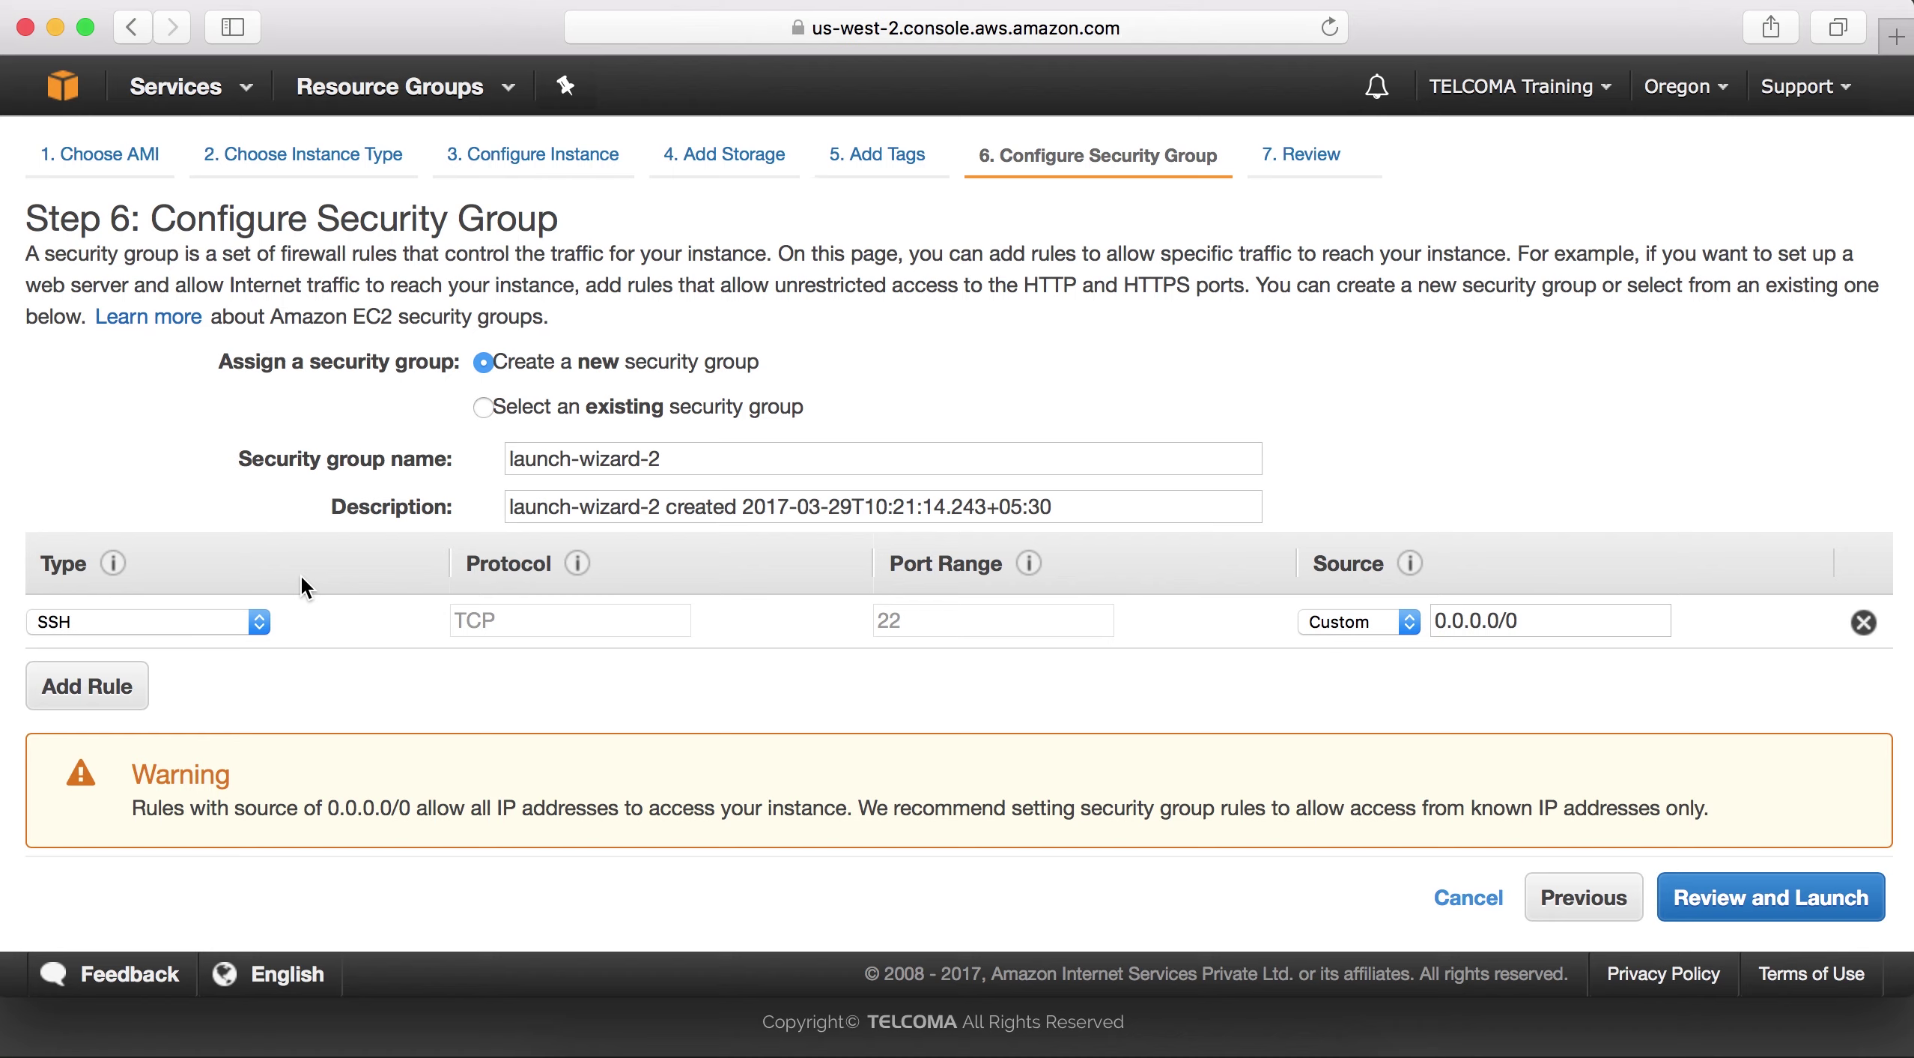
Step: Set the new security group's inbound rule type to SSH
click(261, 623)
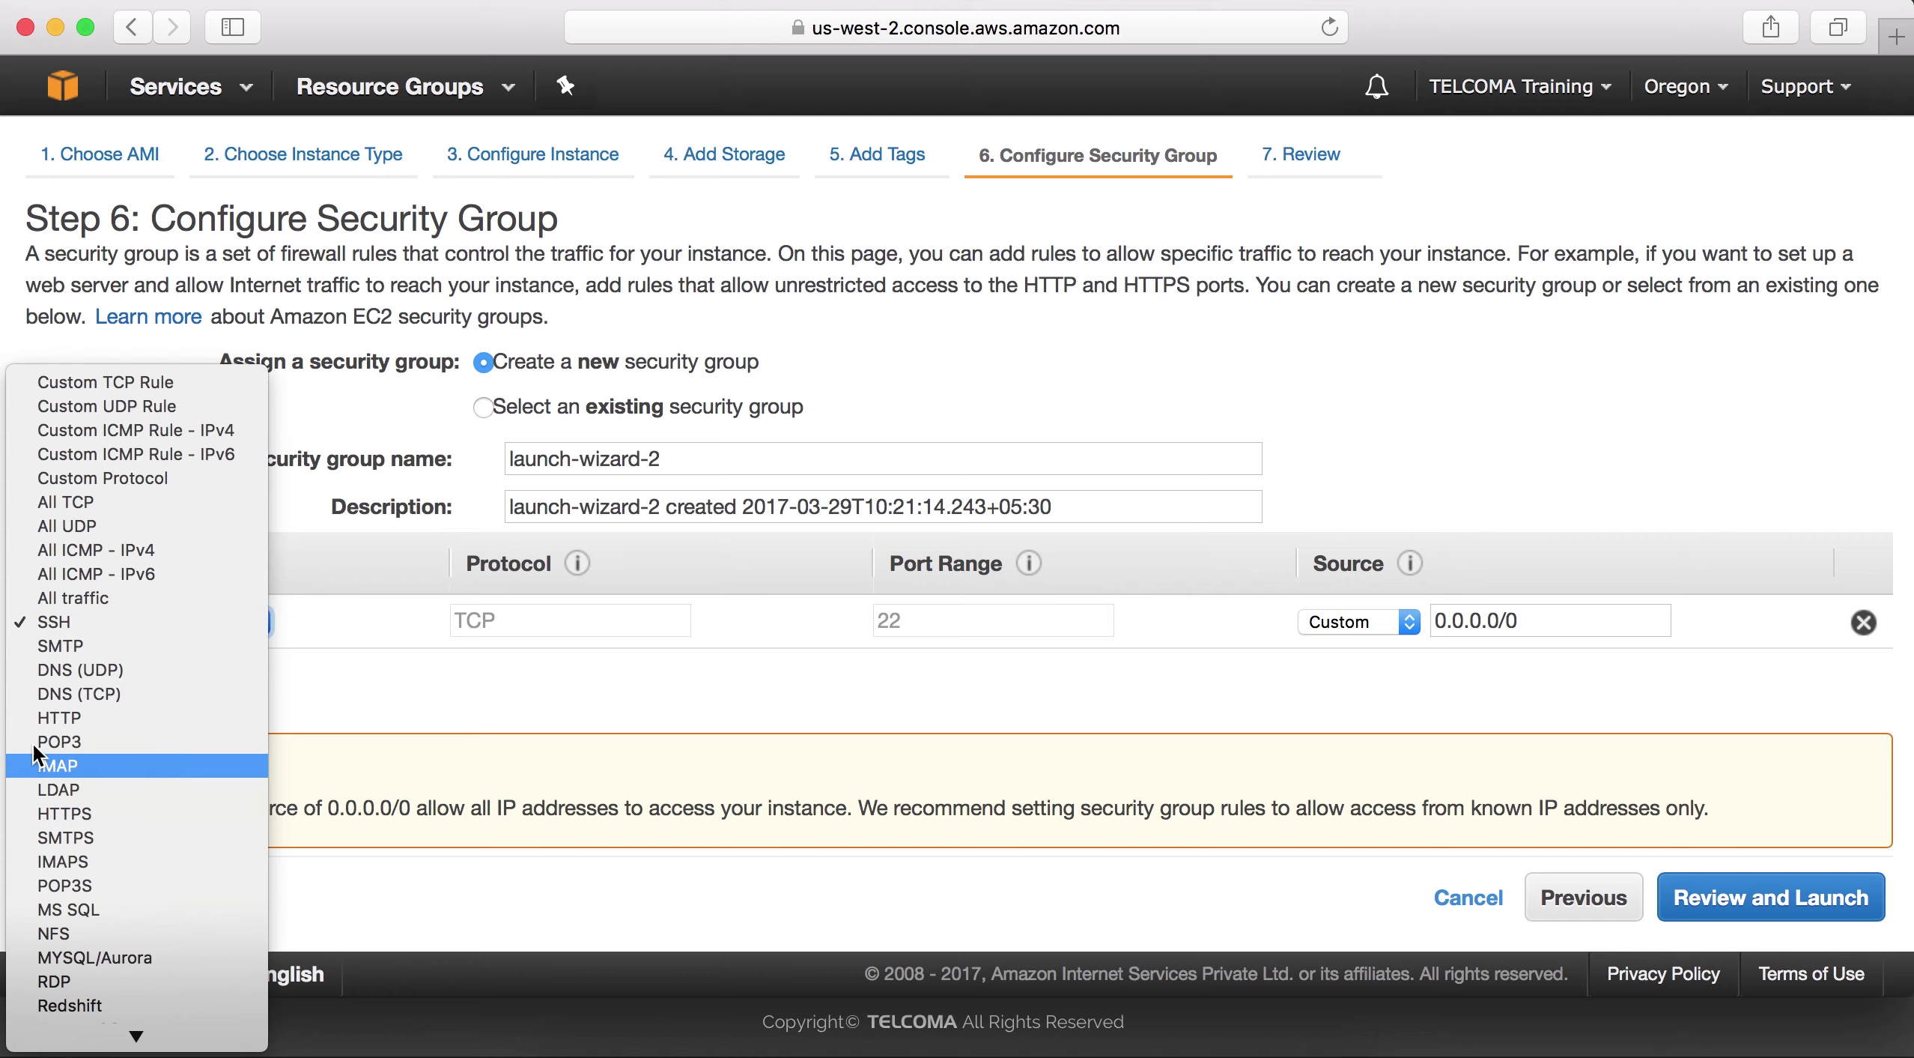
click(74, 629)
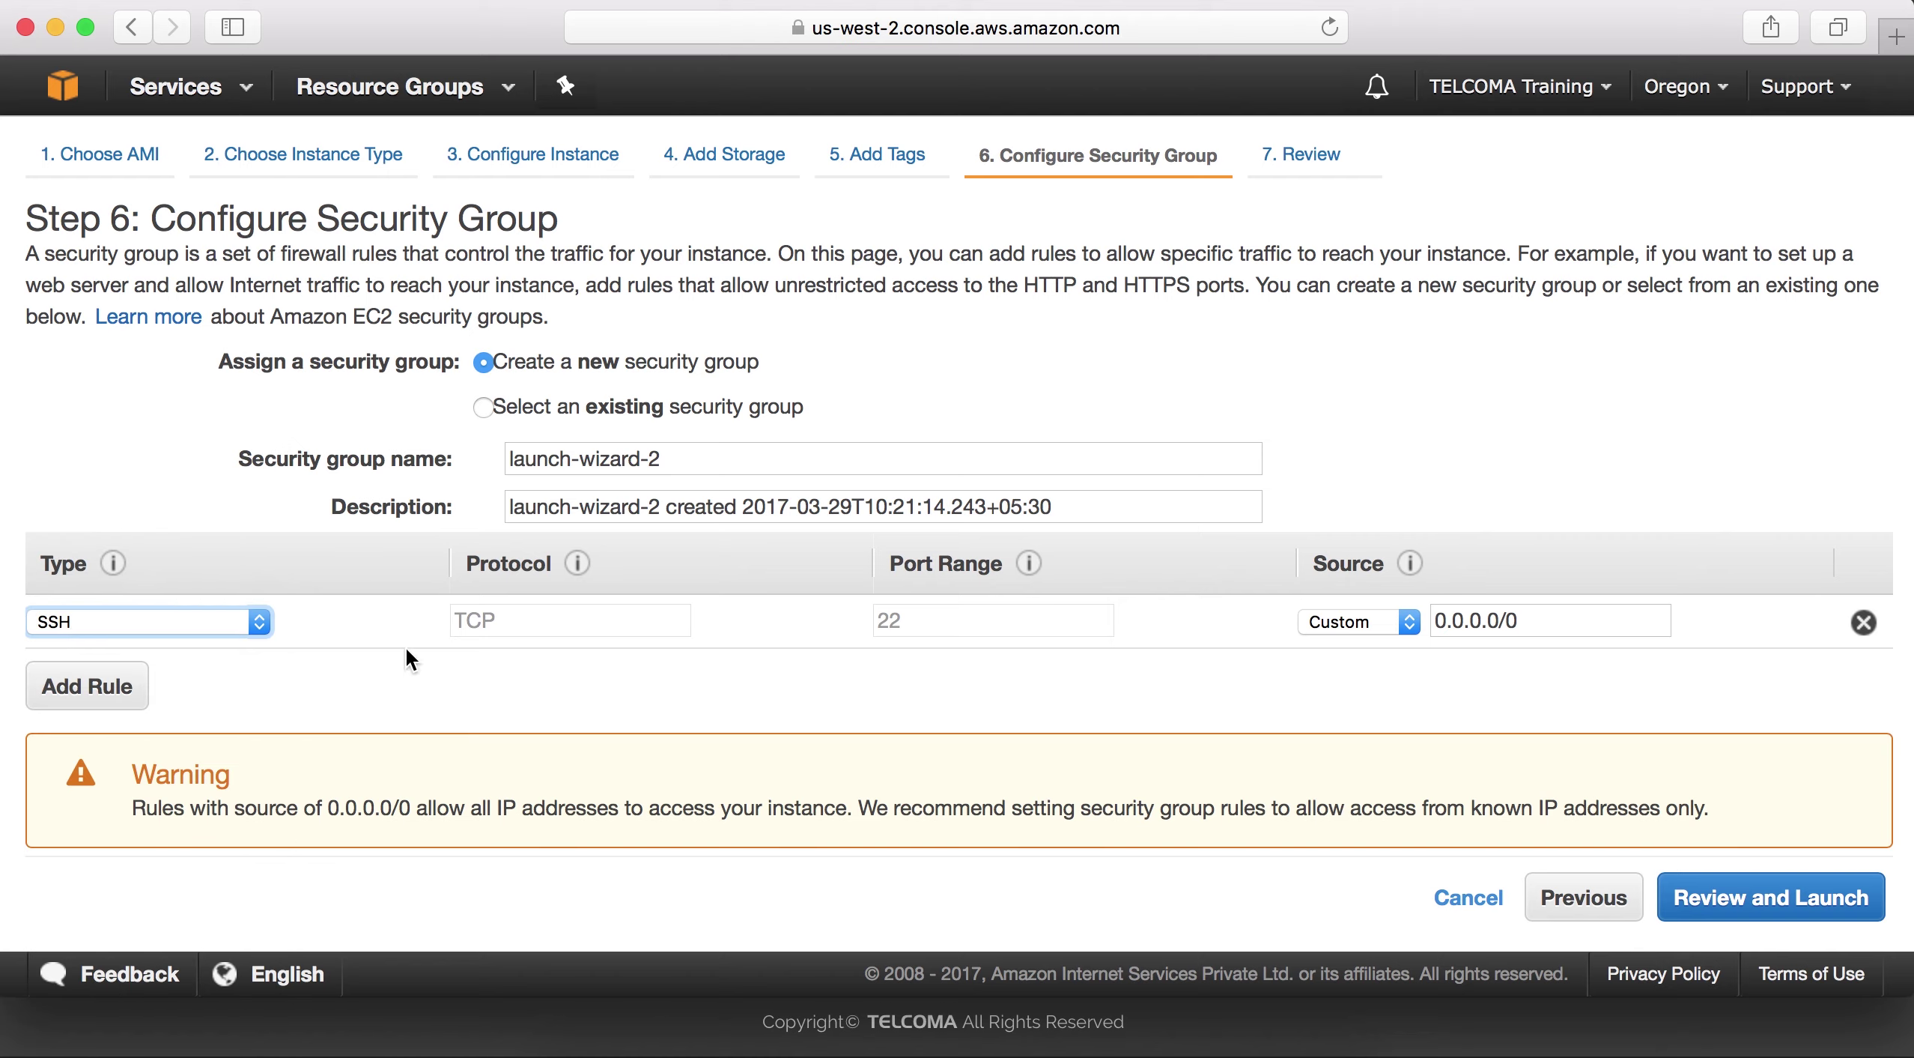
click(523, 608)
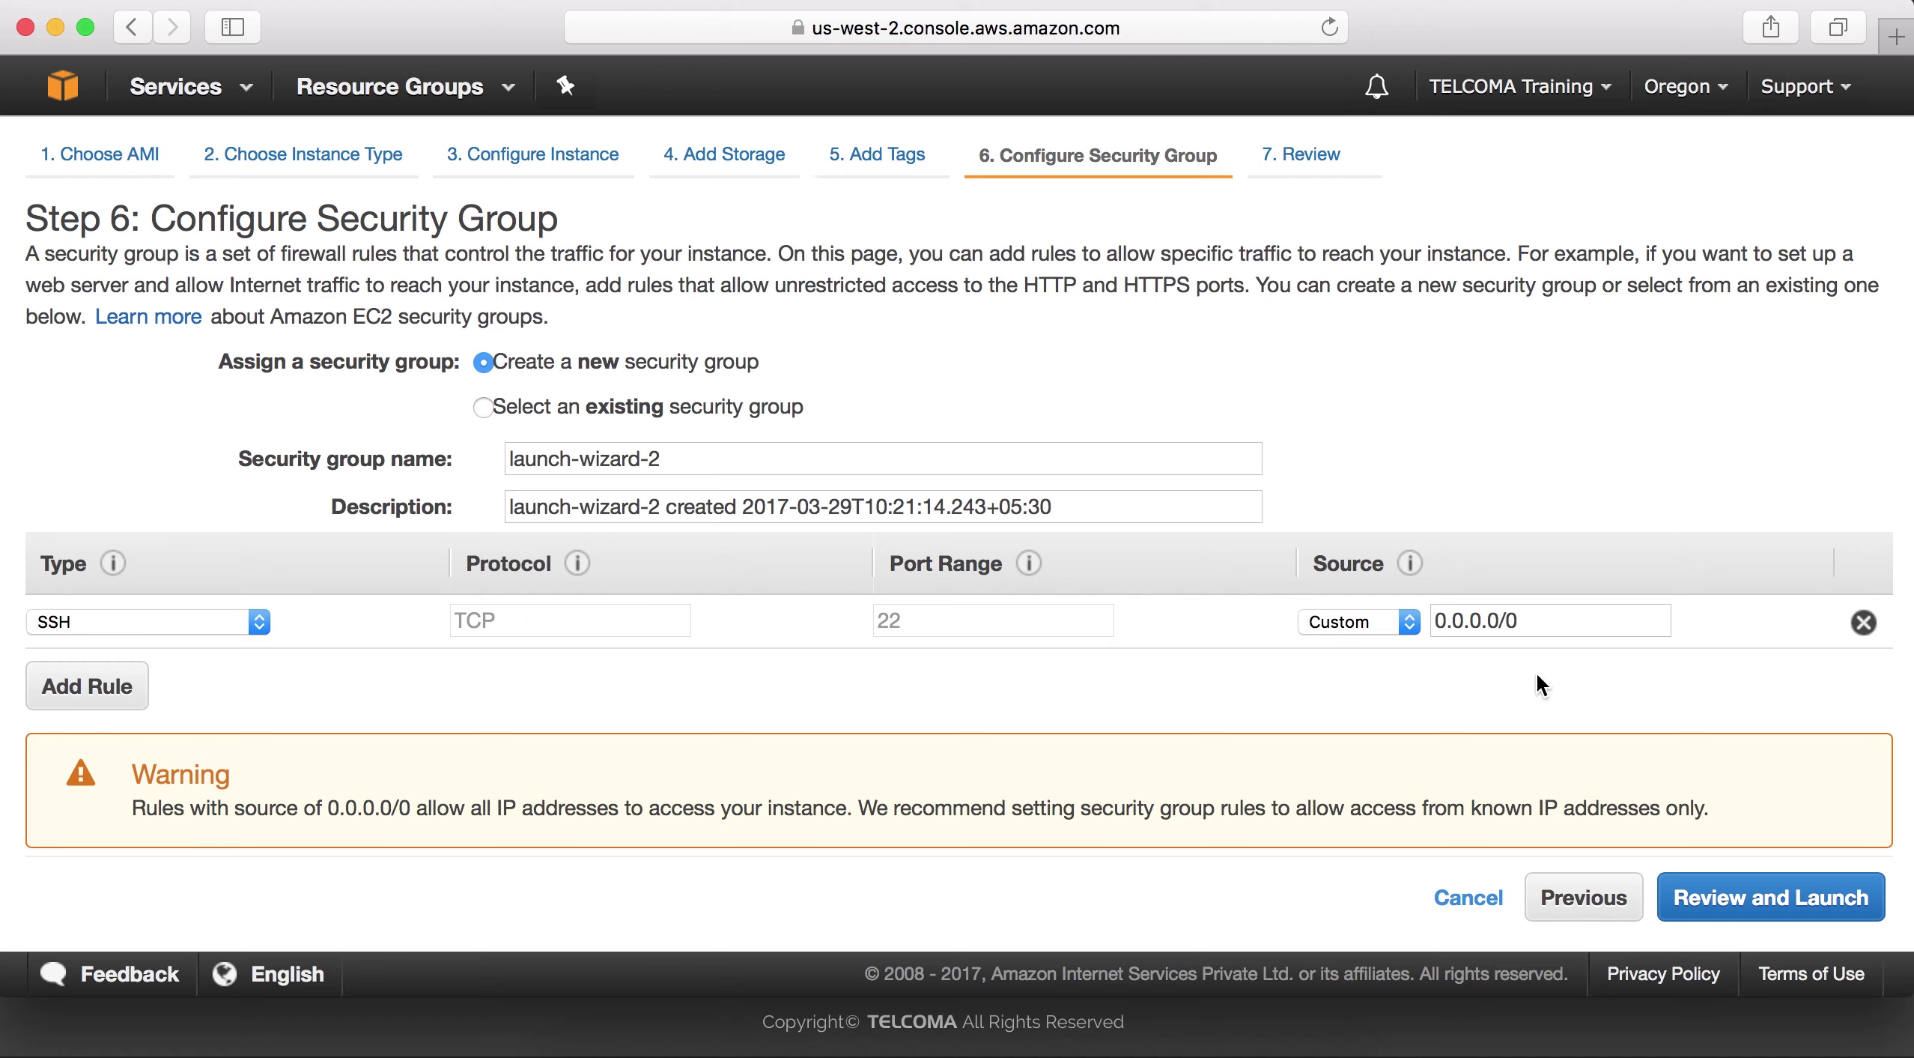
click(104, 691)
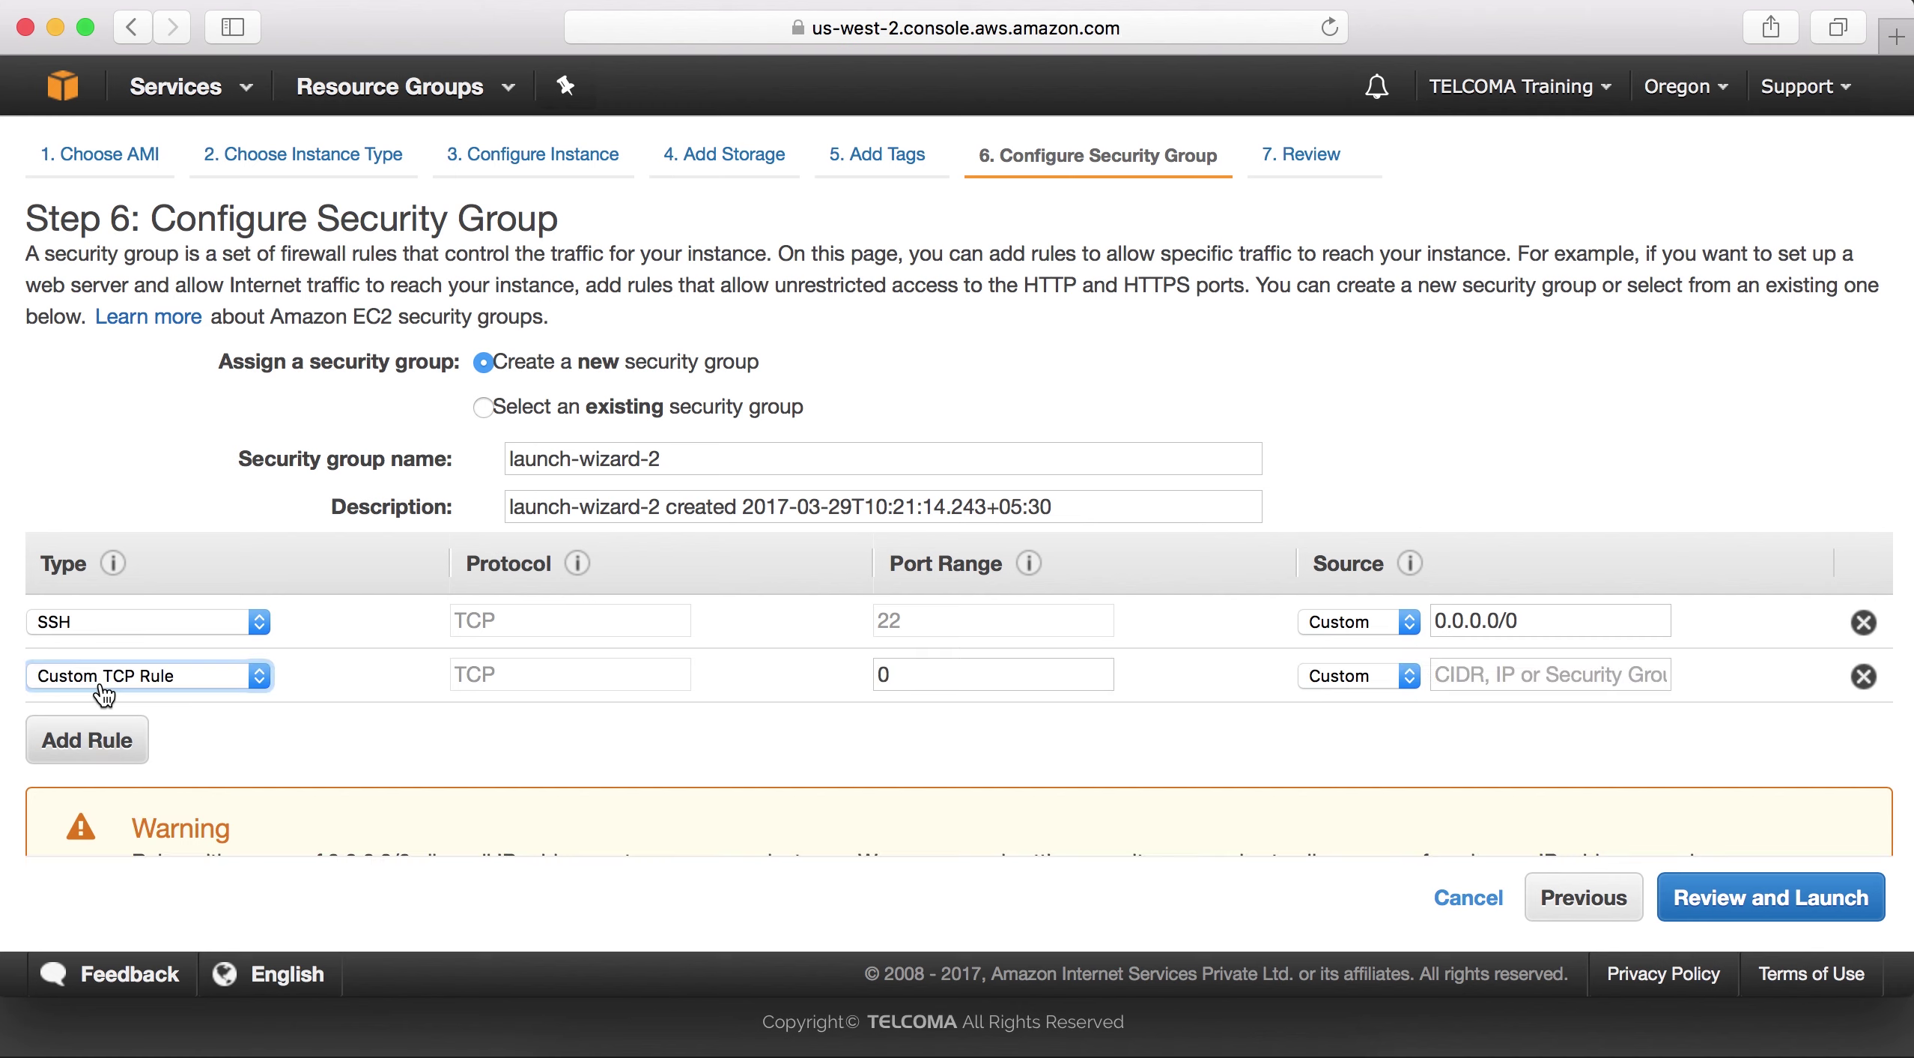
click(260, 676)
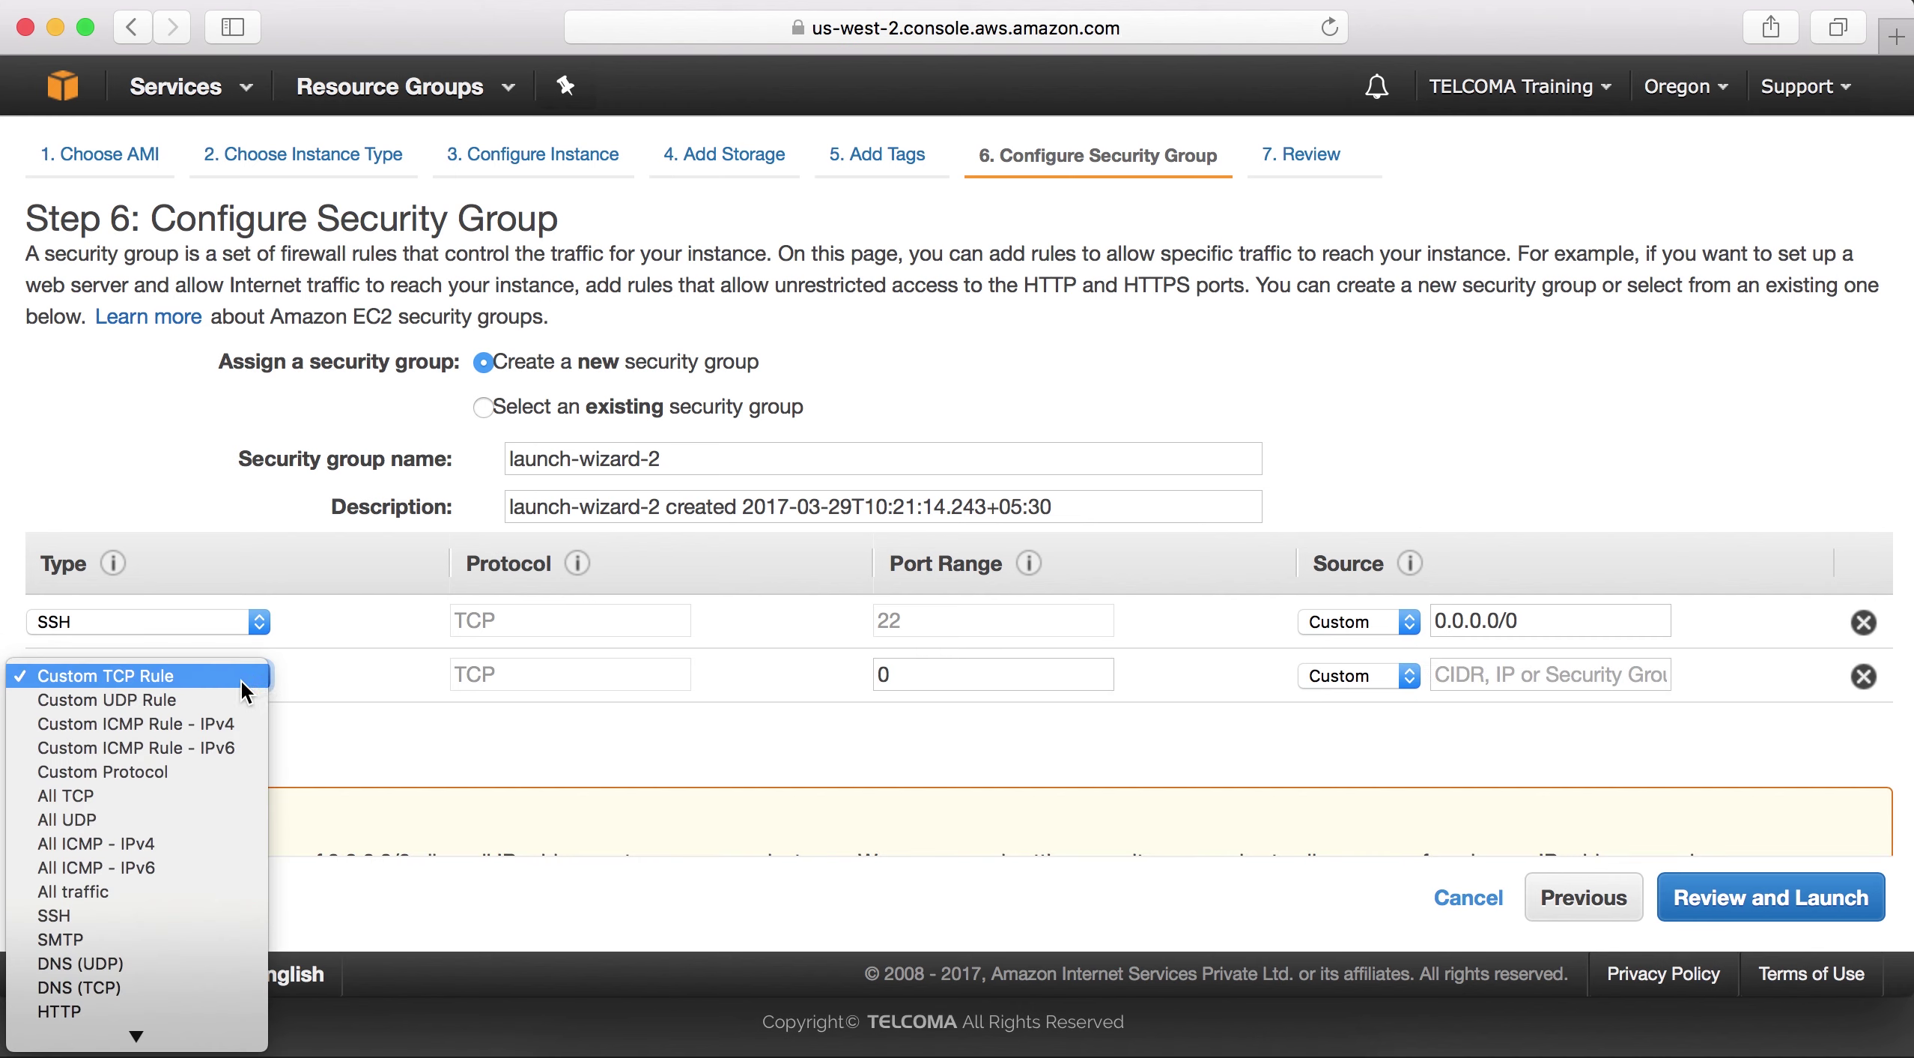
click(240, 681)
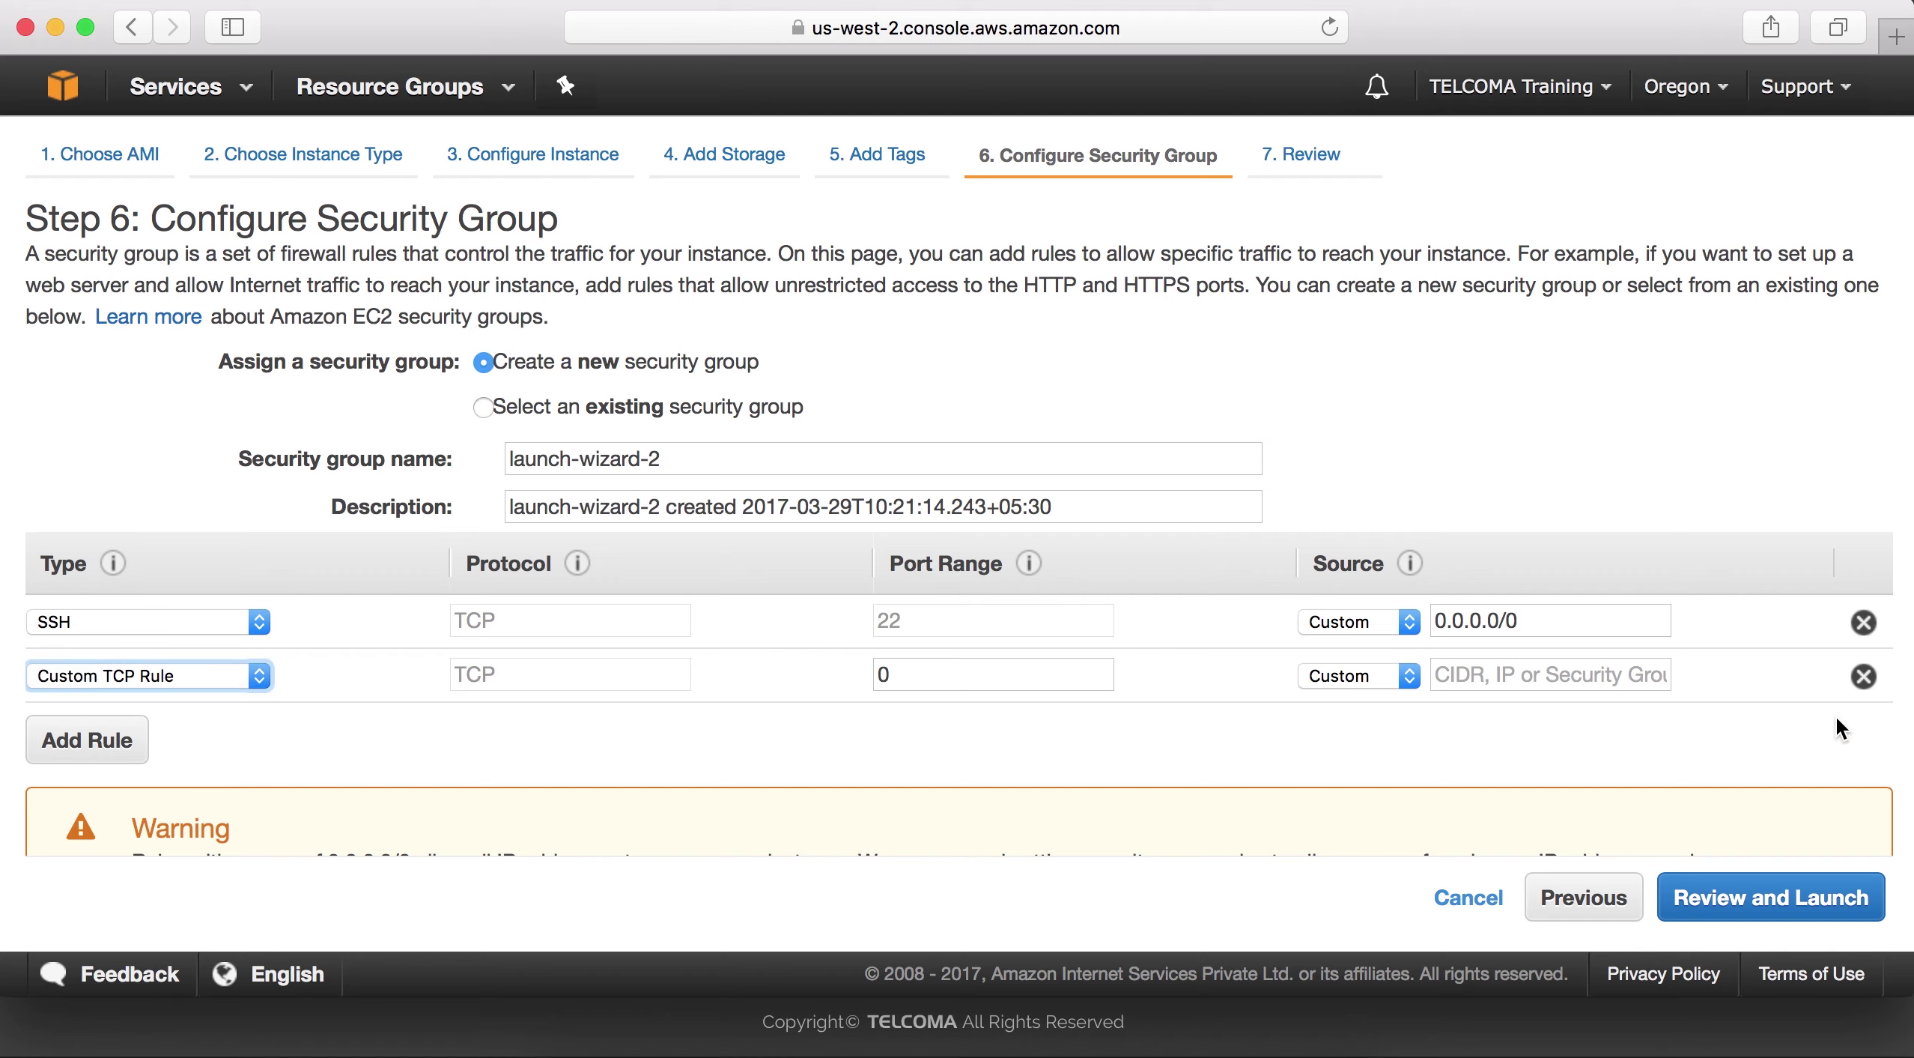
click(1864, 676)
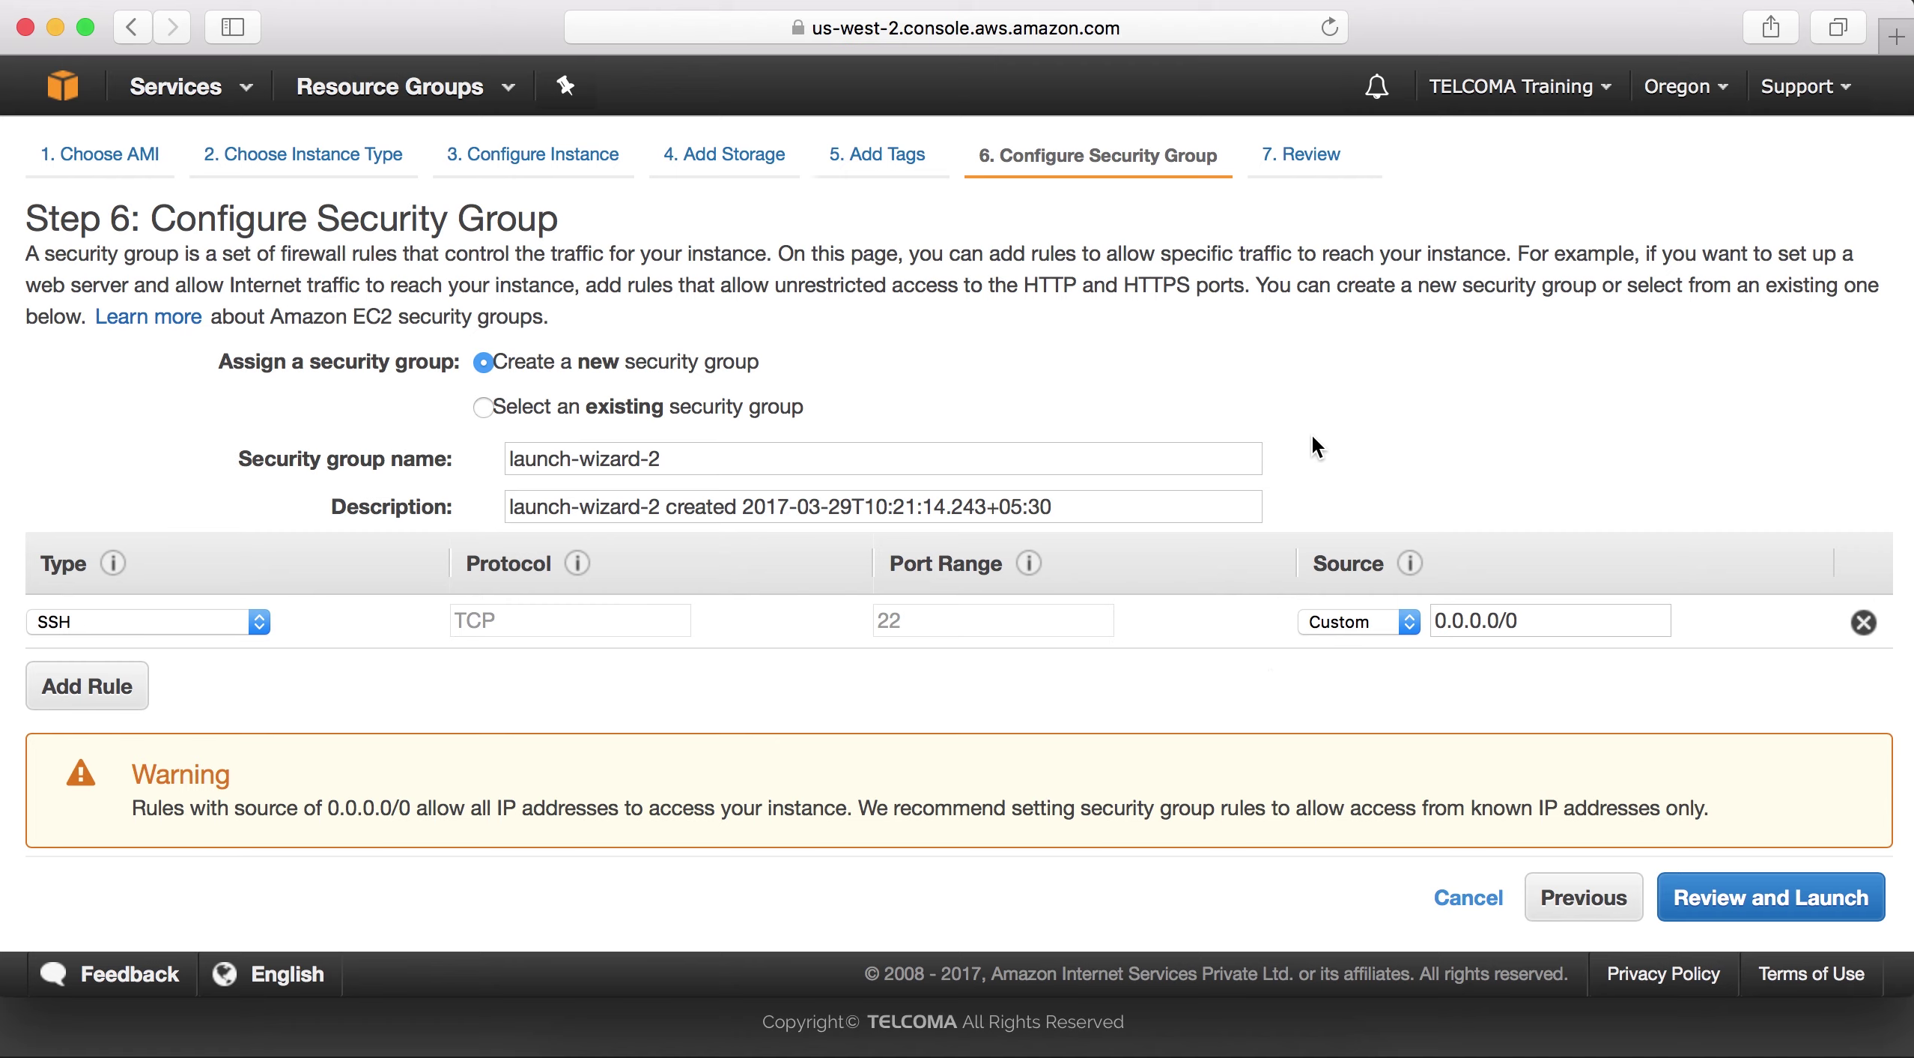
Step: Continue to the launch review and check the AMI, instance type, security group, instance details and storage settings
click(1770, 898)
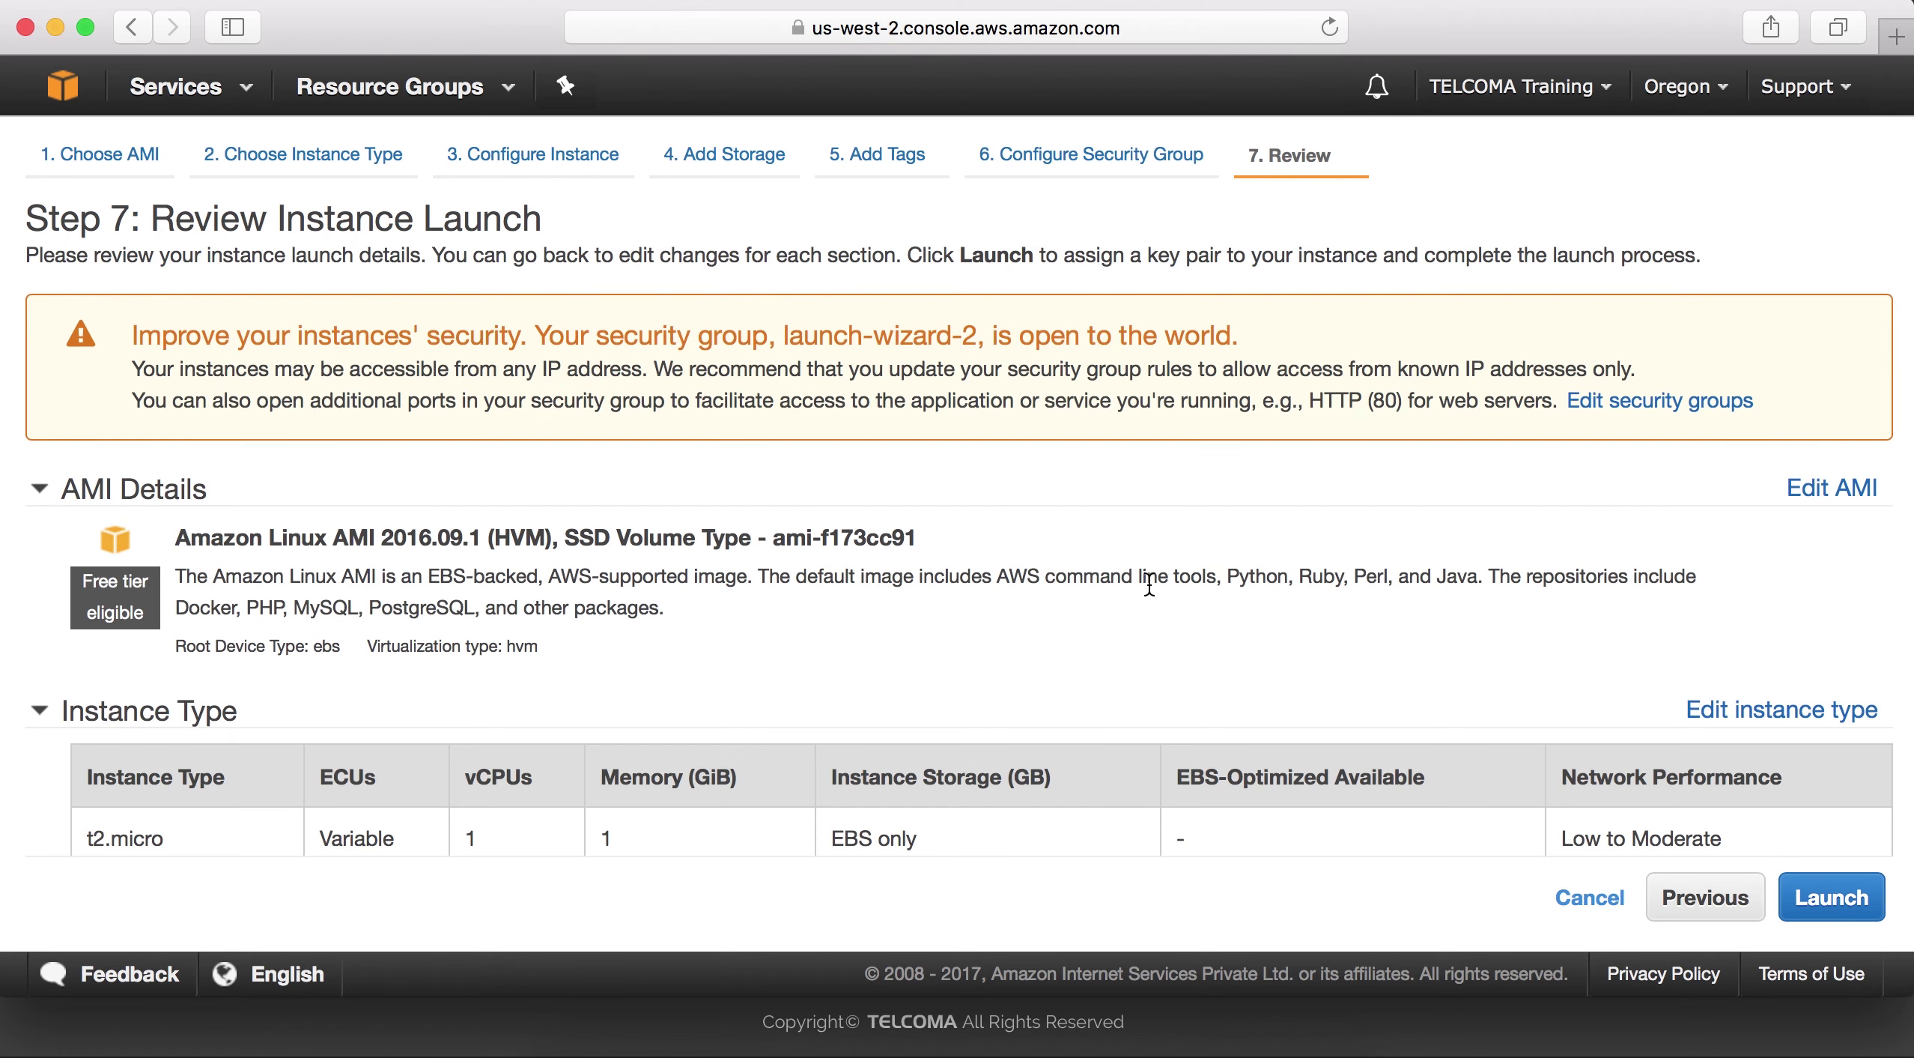
scroll(1125, 571, down, 5)
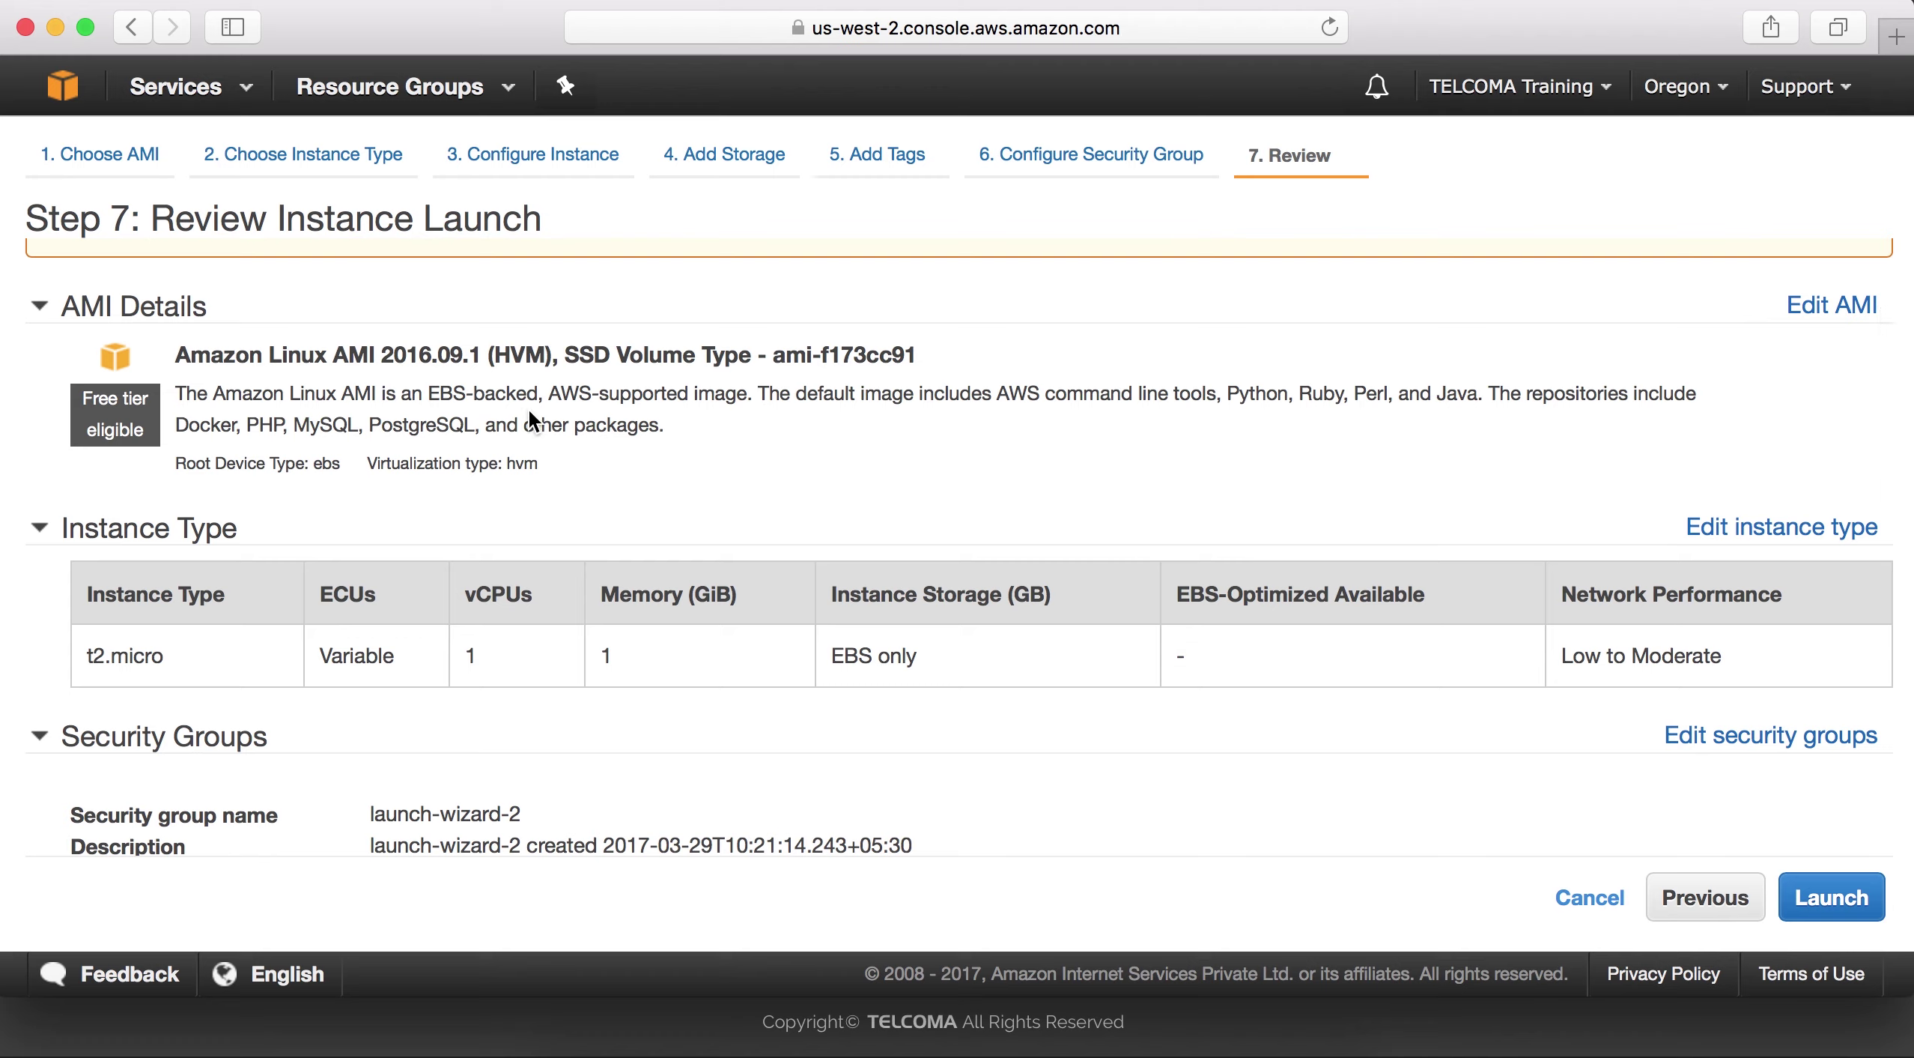
scroll(530, 409, down, 7)
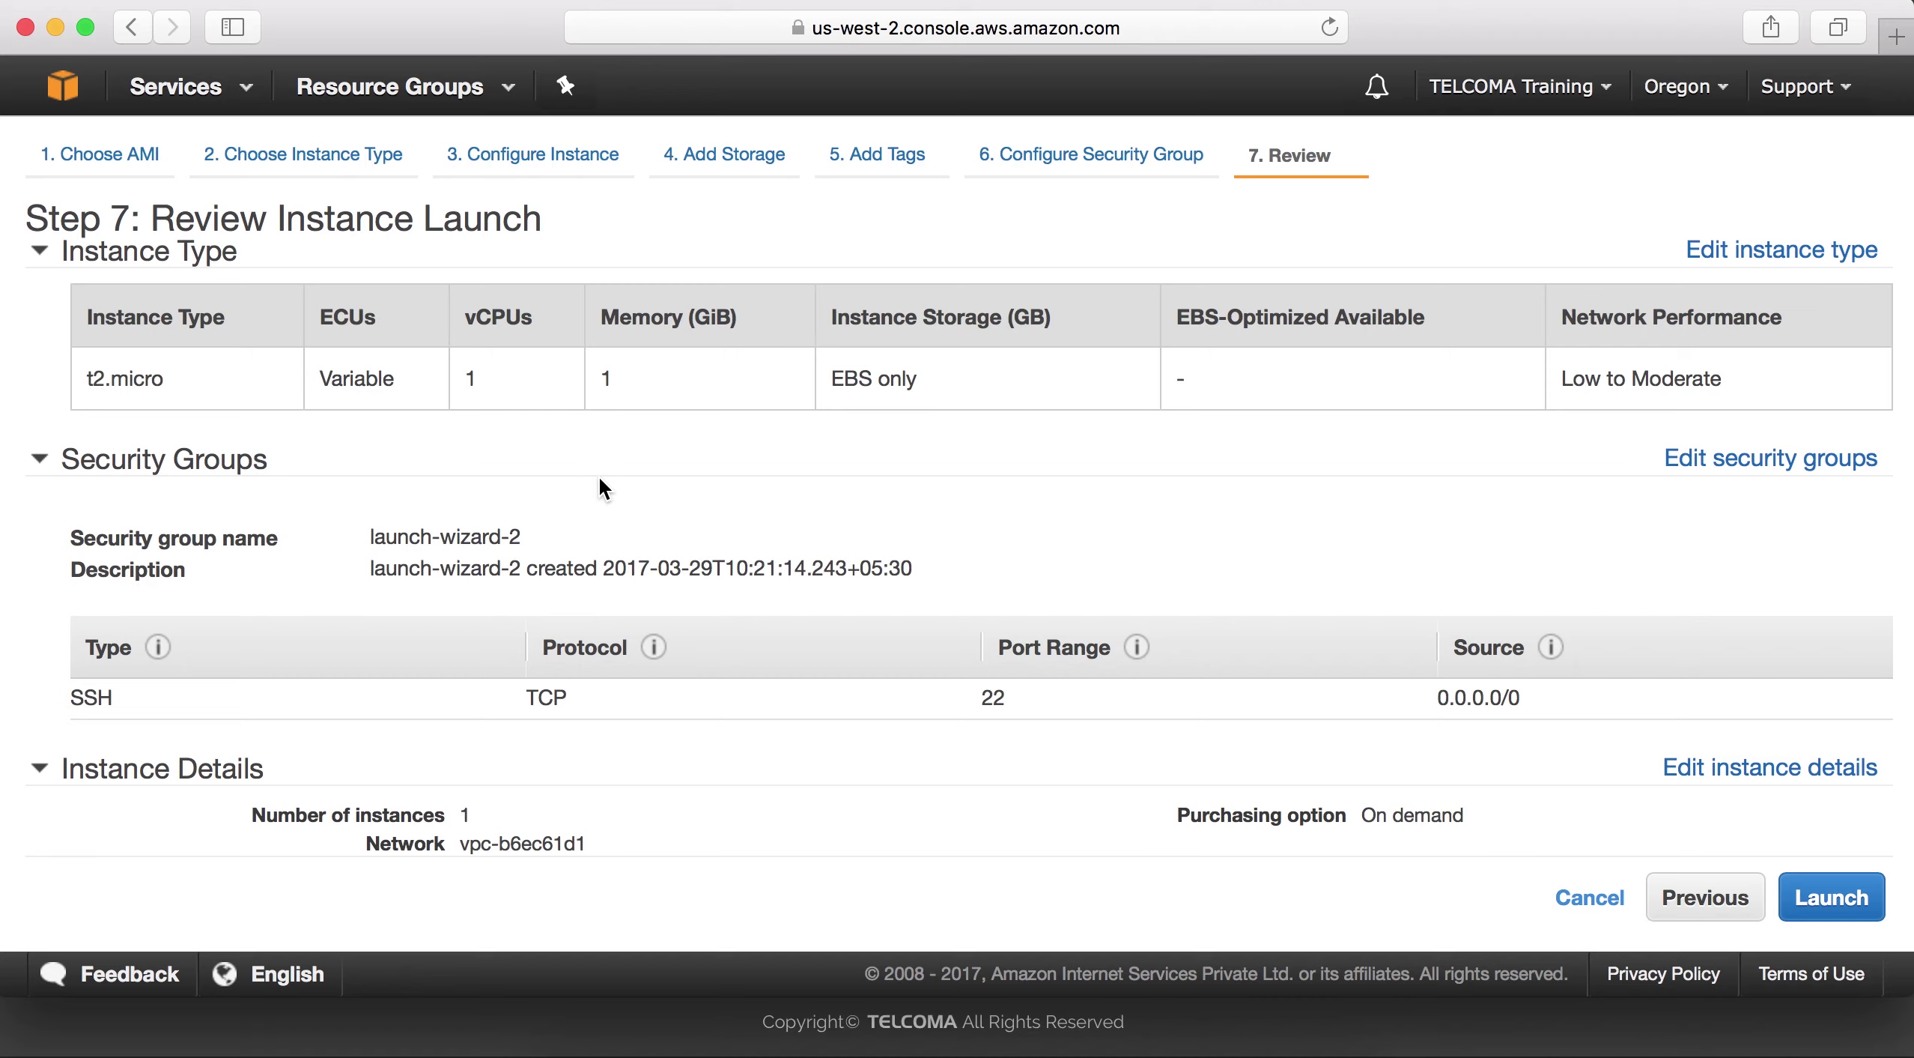
scroll(599, 474, down, 14)
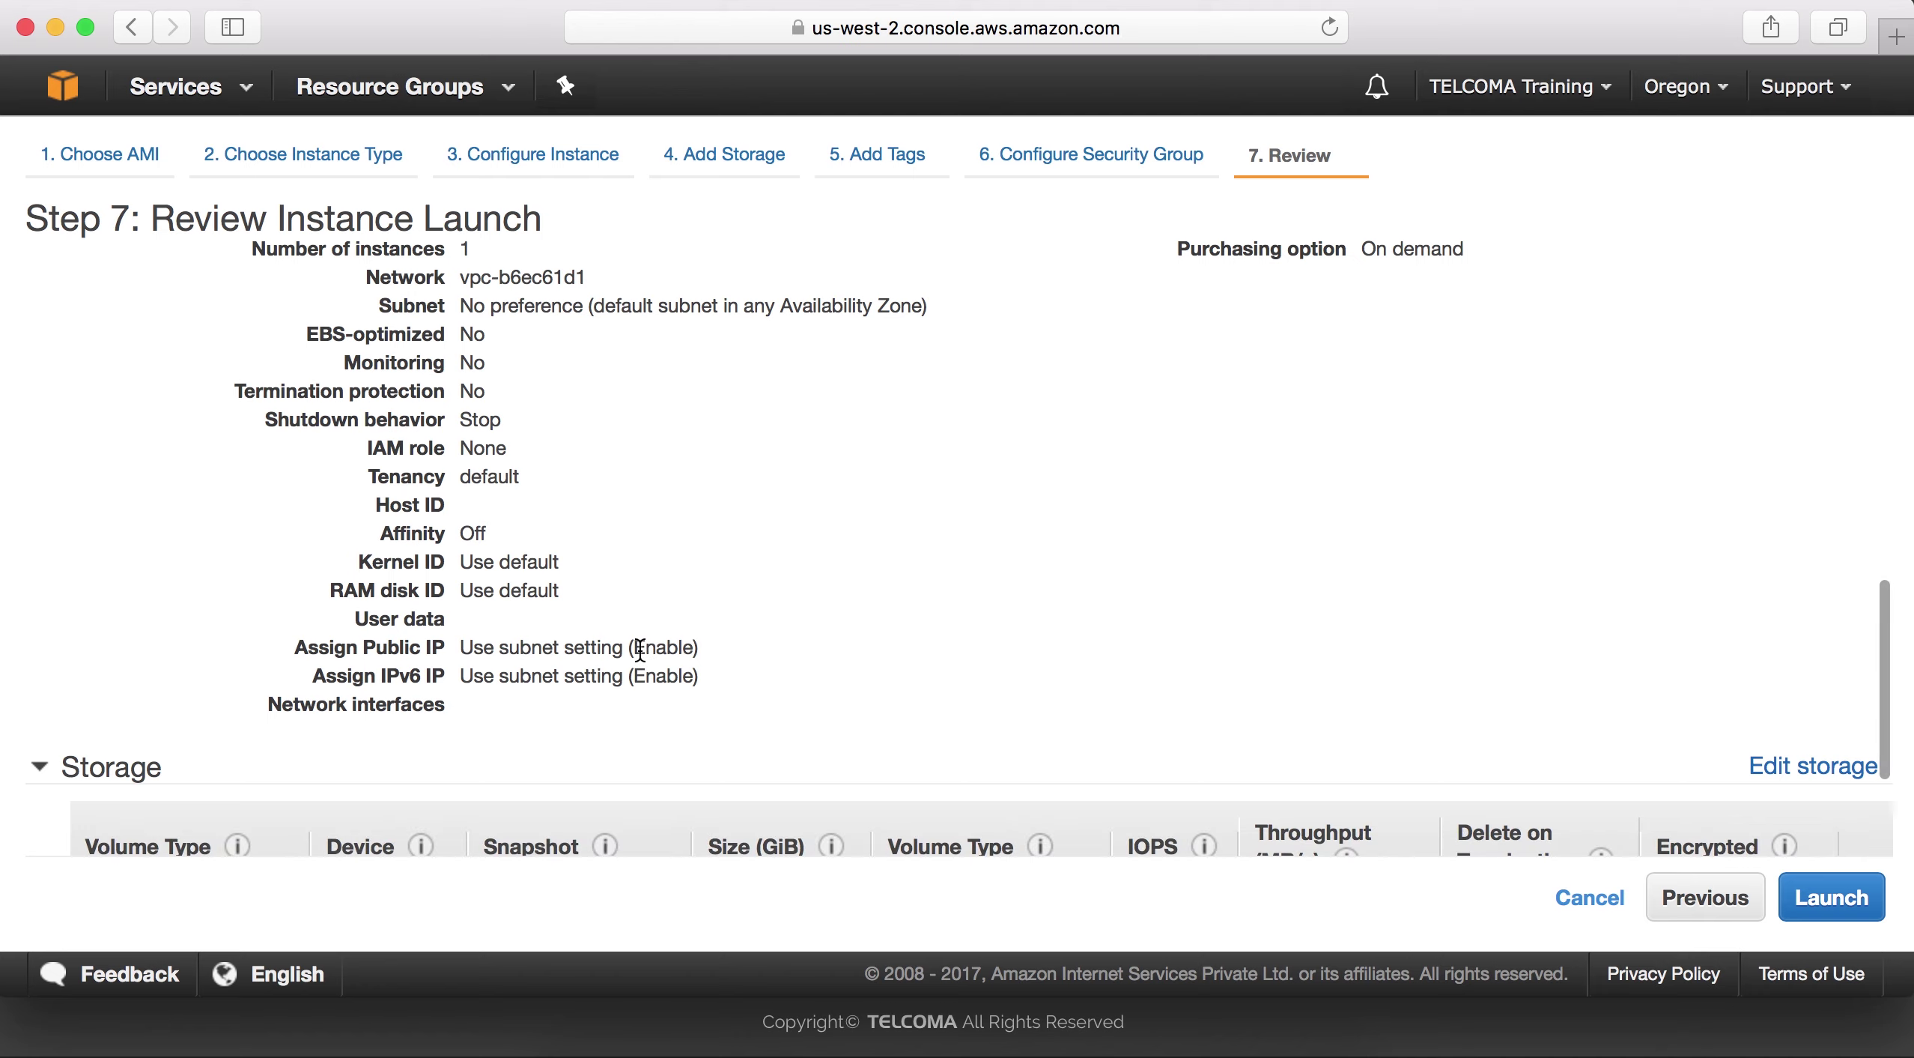
scroll(641, 649, down, 6)
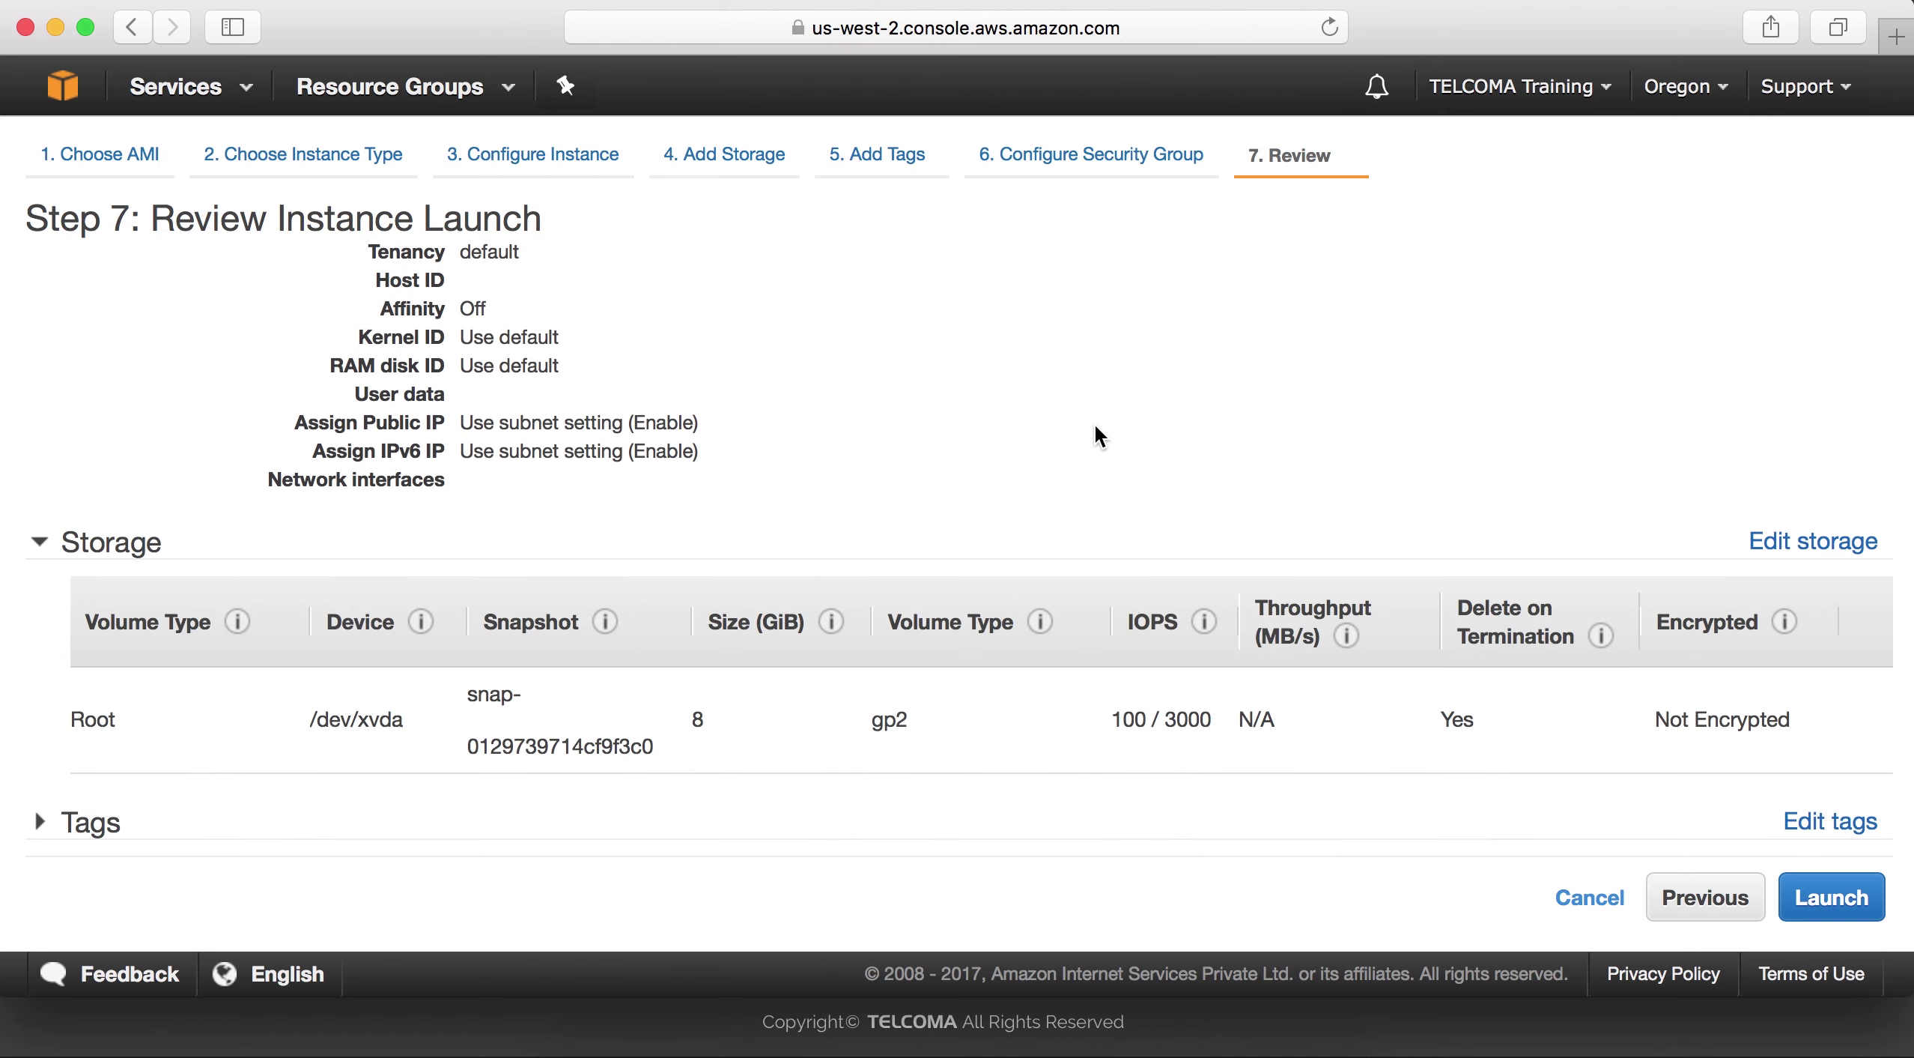
scroll(1095, 426, down, 1)
scroll(1146, 505, up, 15)
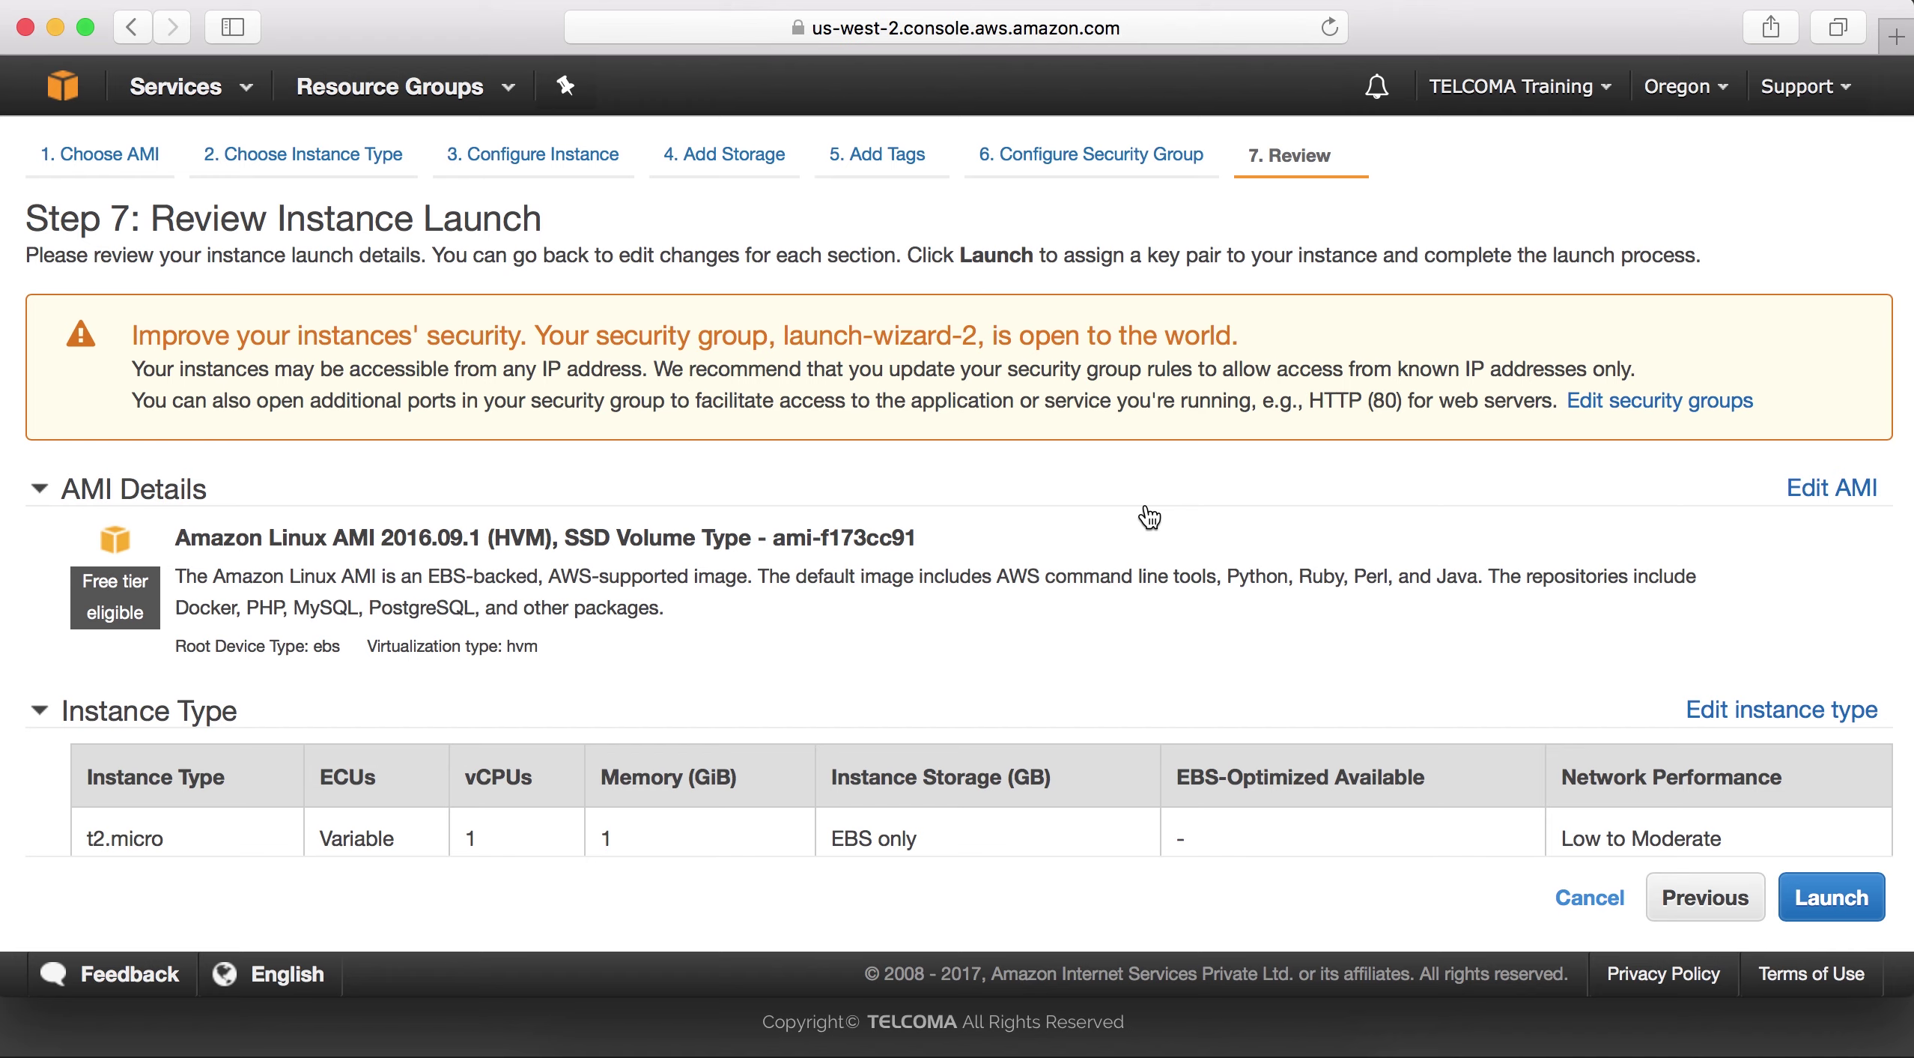
Step: Start launching the reviewed instance and keep the option to choose an existing key pair
click(1802, 901)
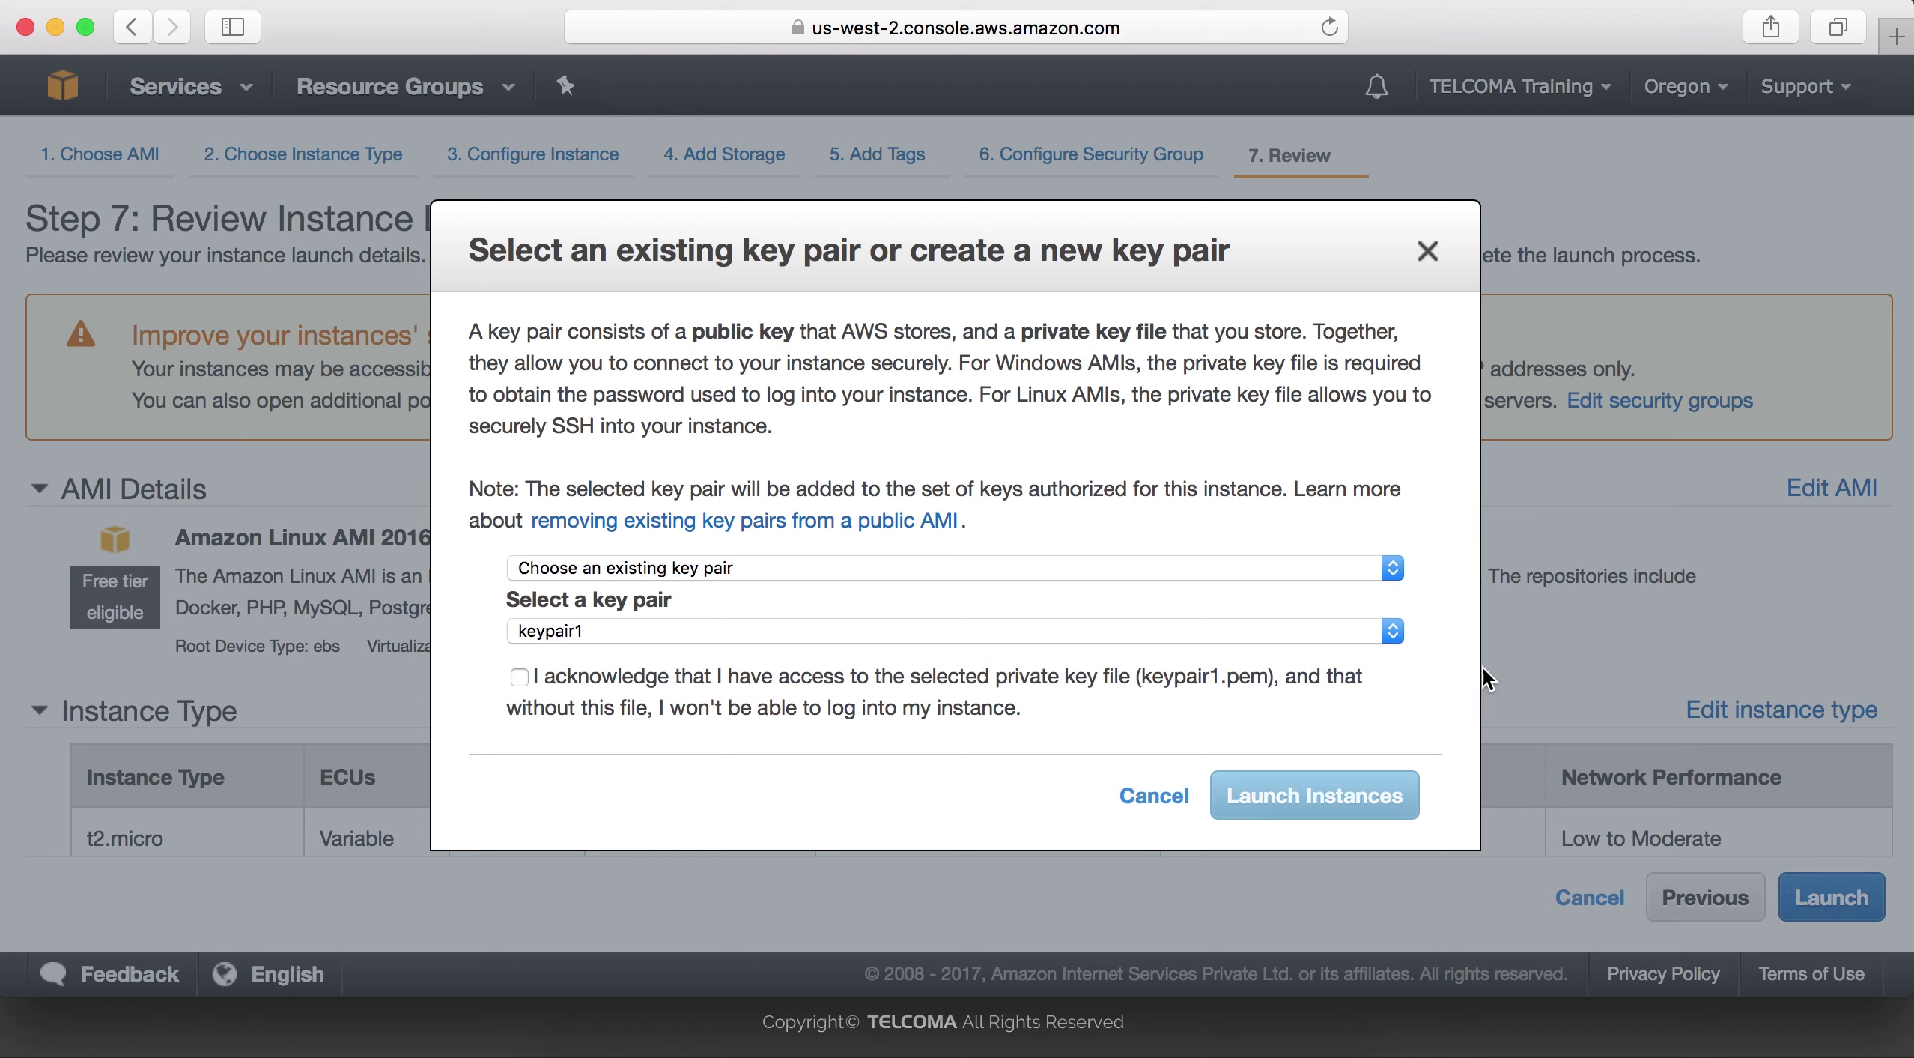
click(1158, 569)
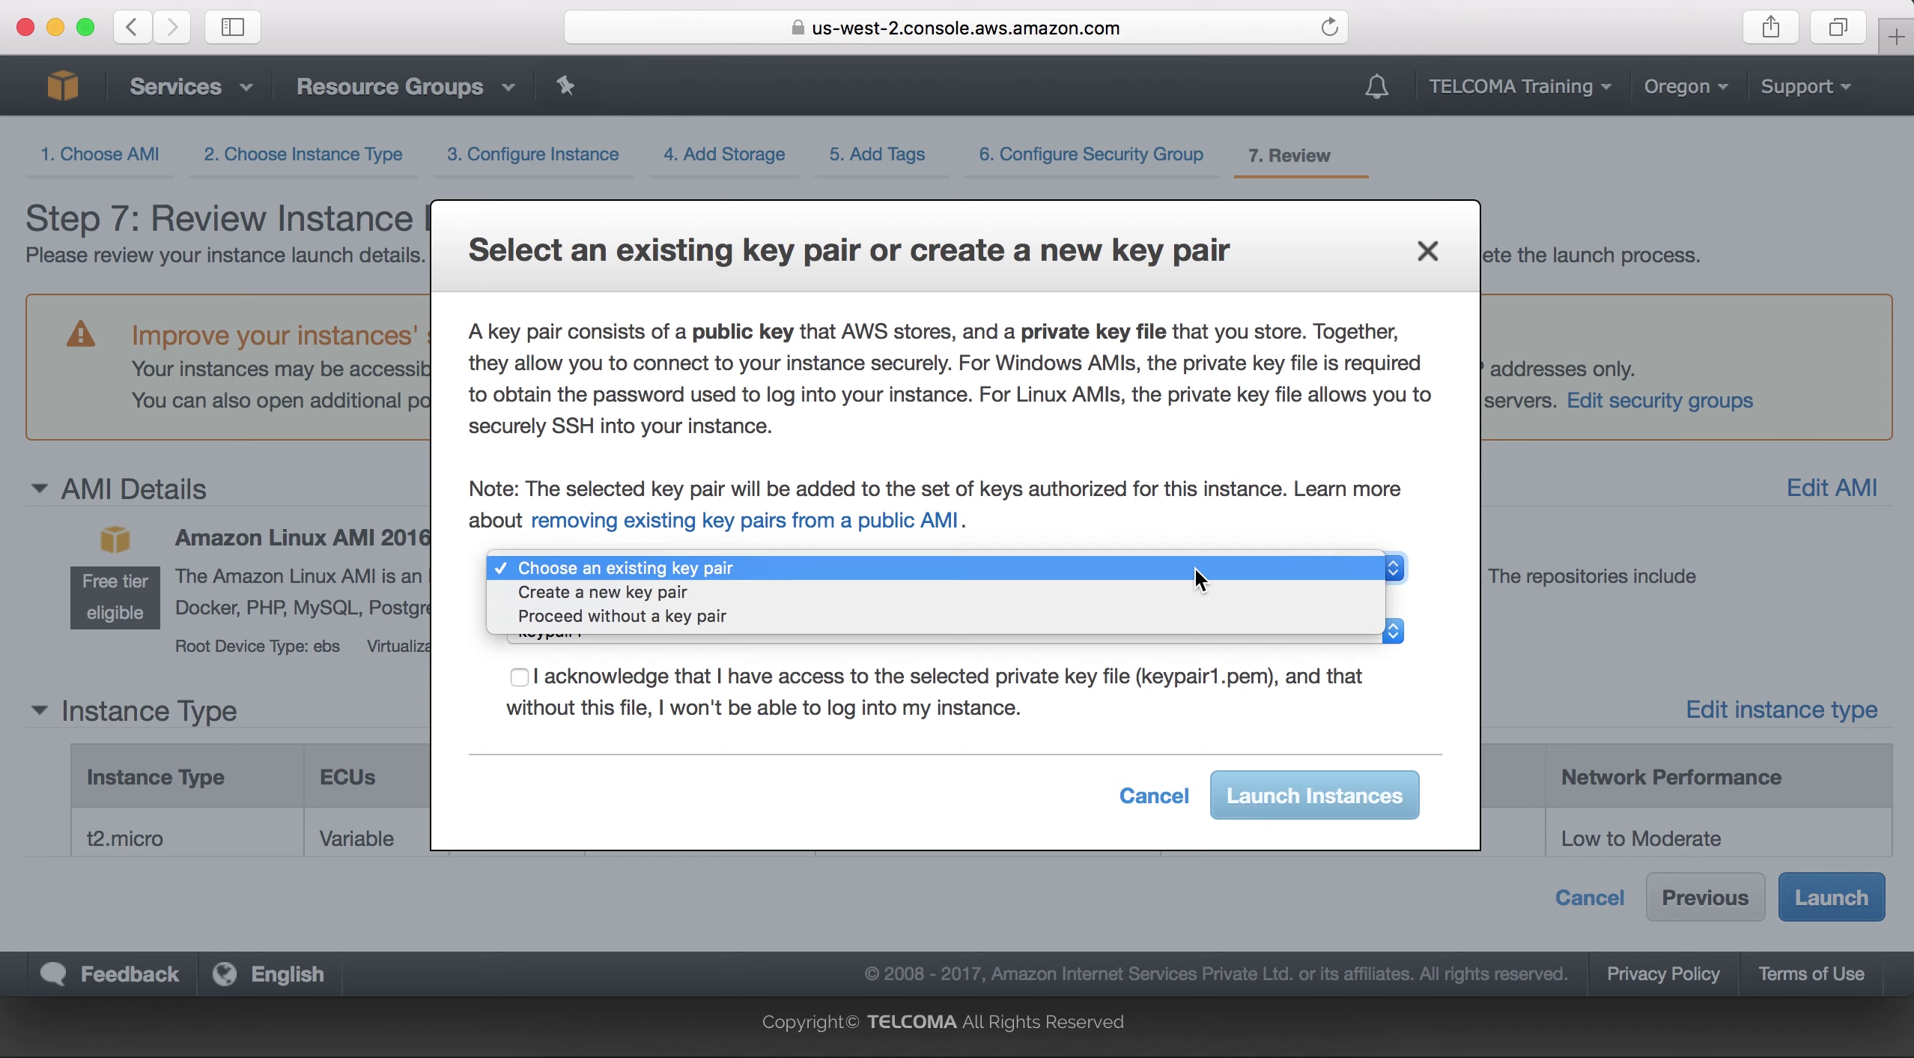
click(1042, 569)
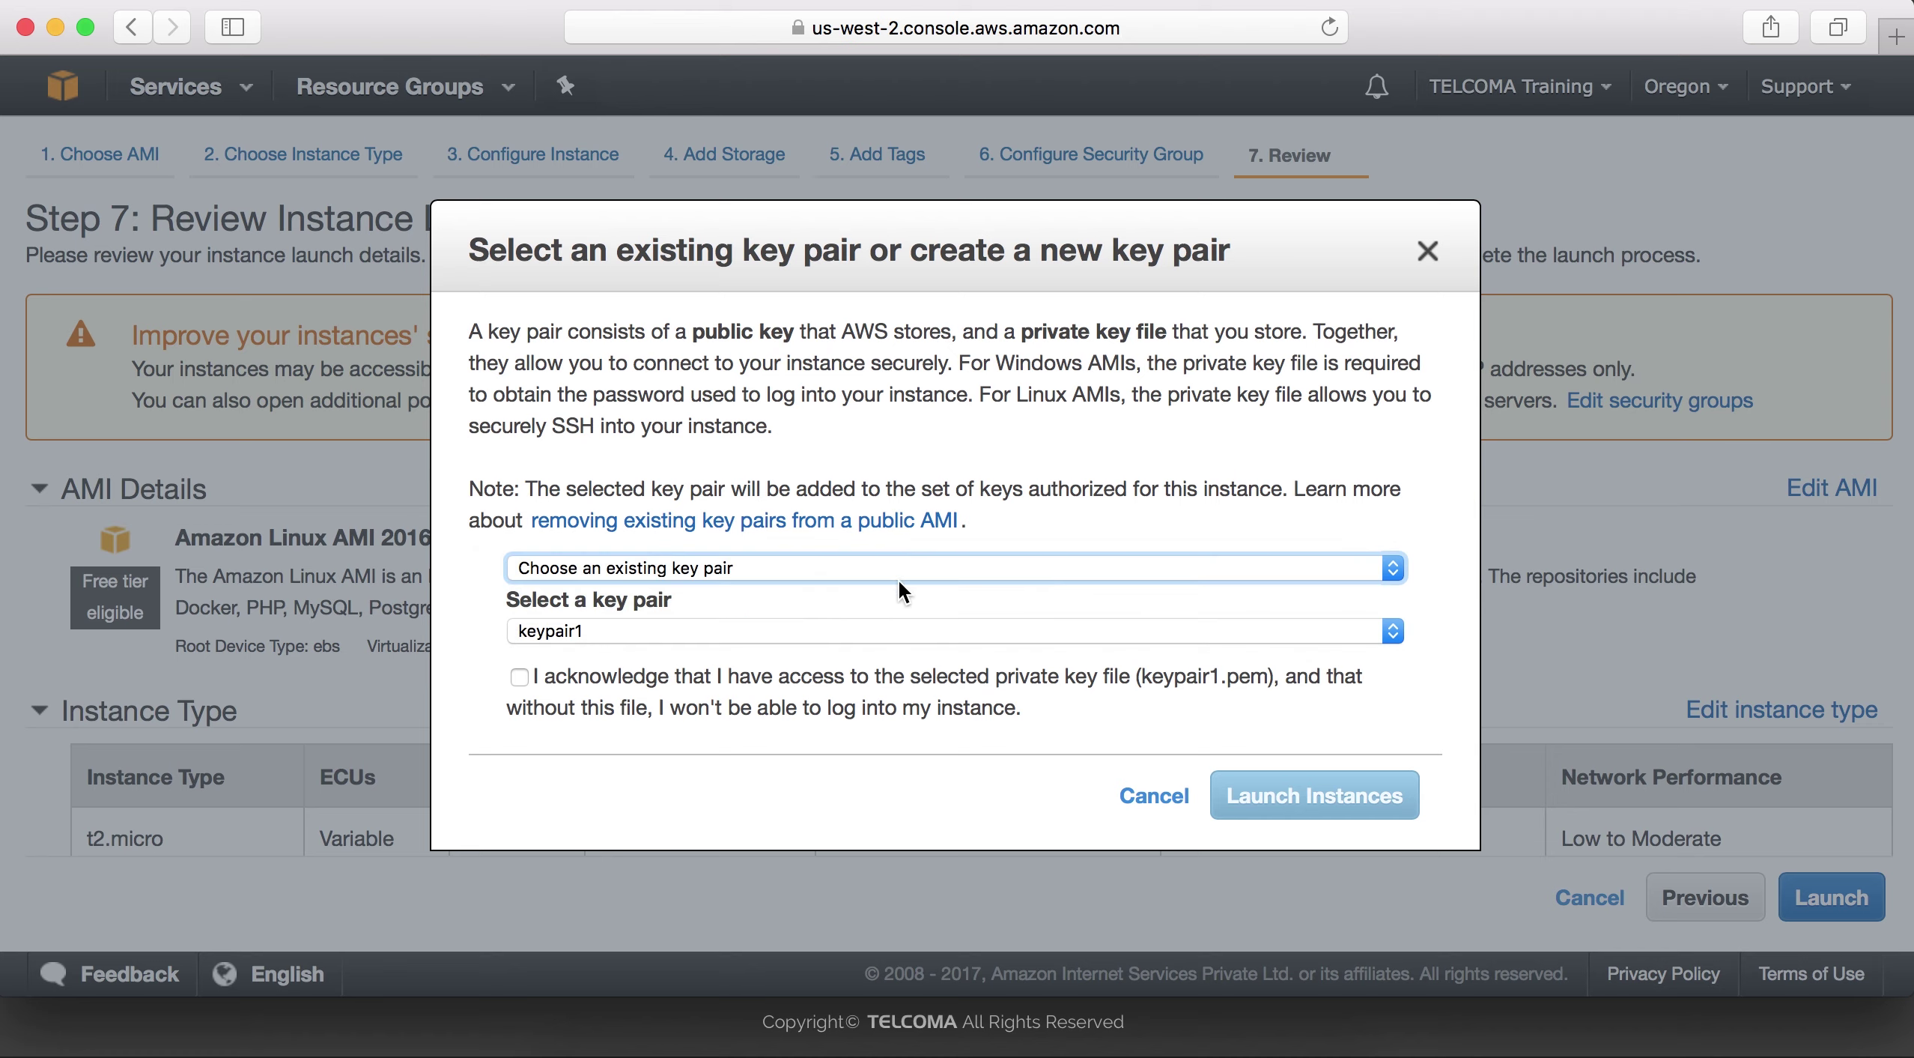
click(898, 575)
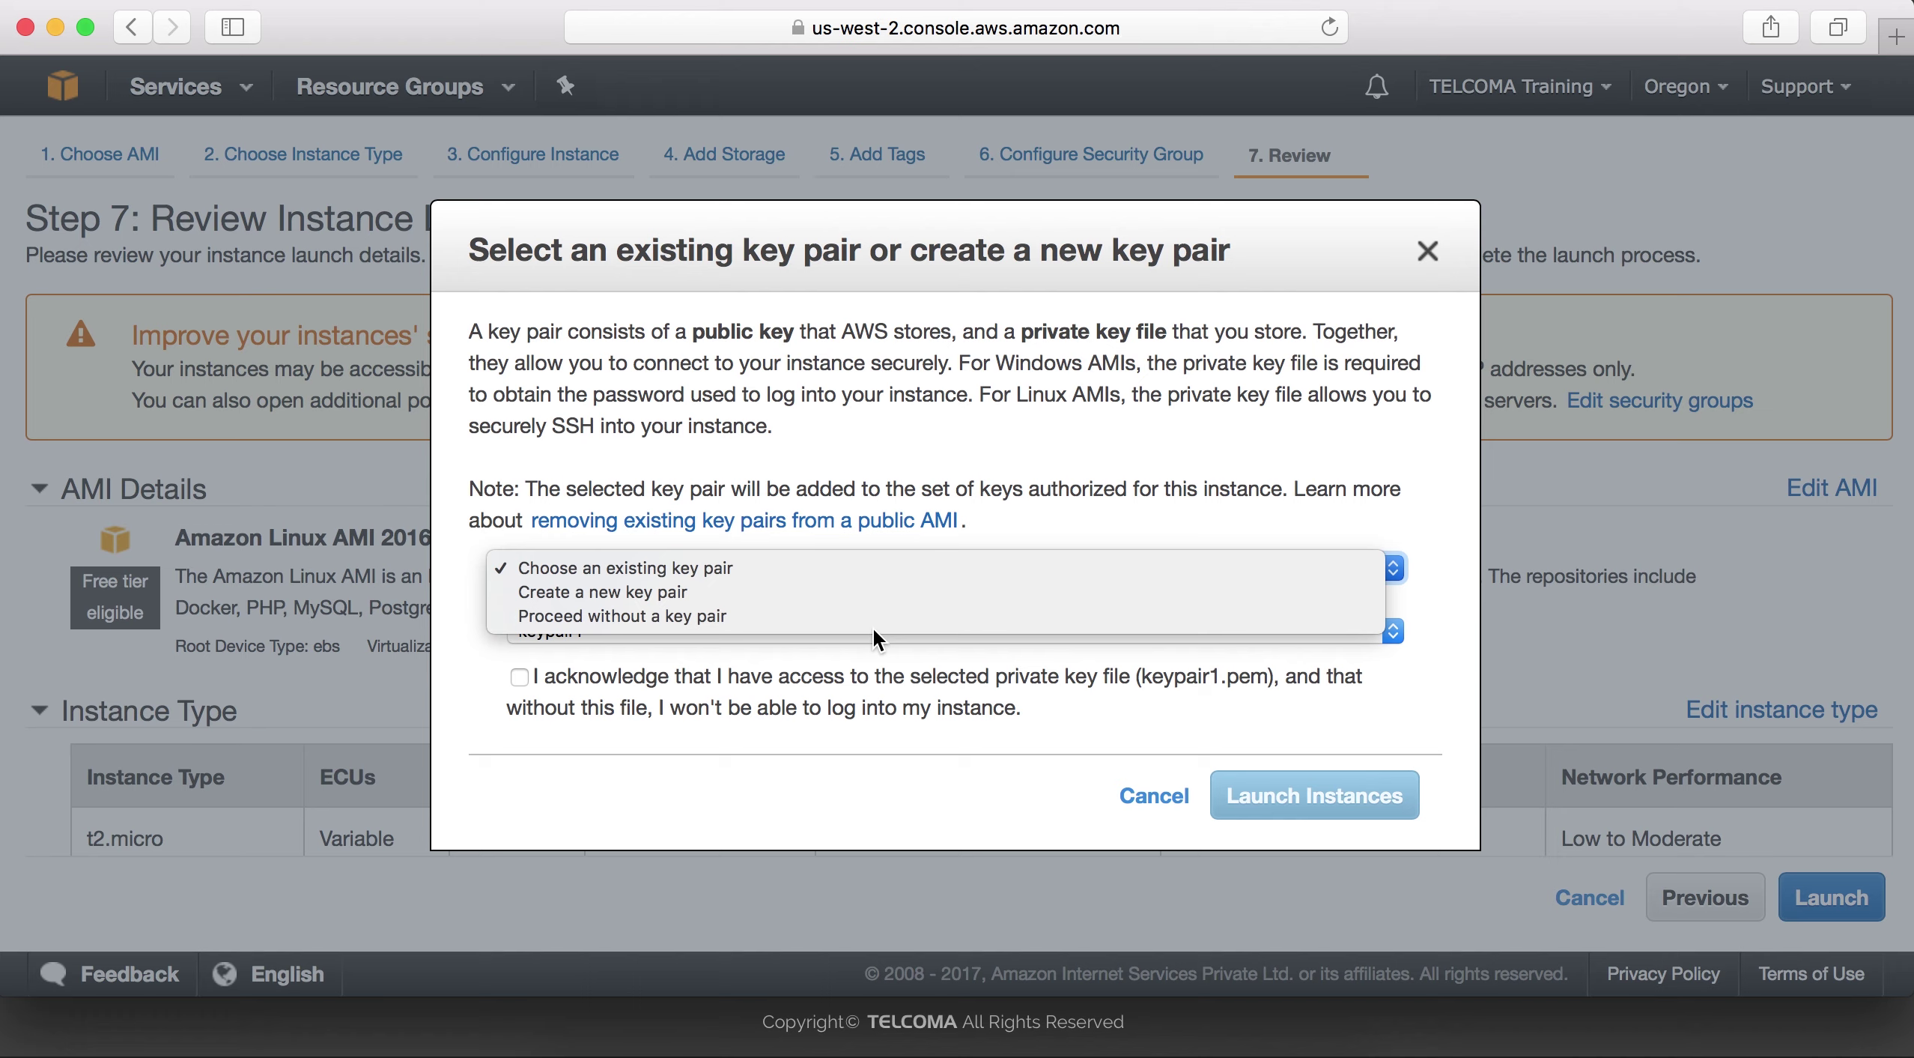
click(870, 567)
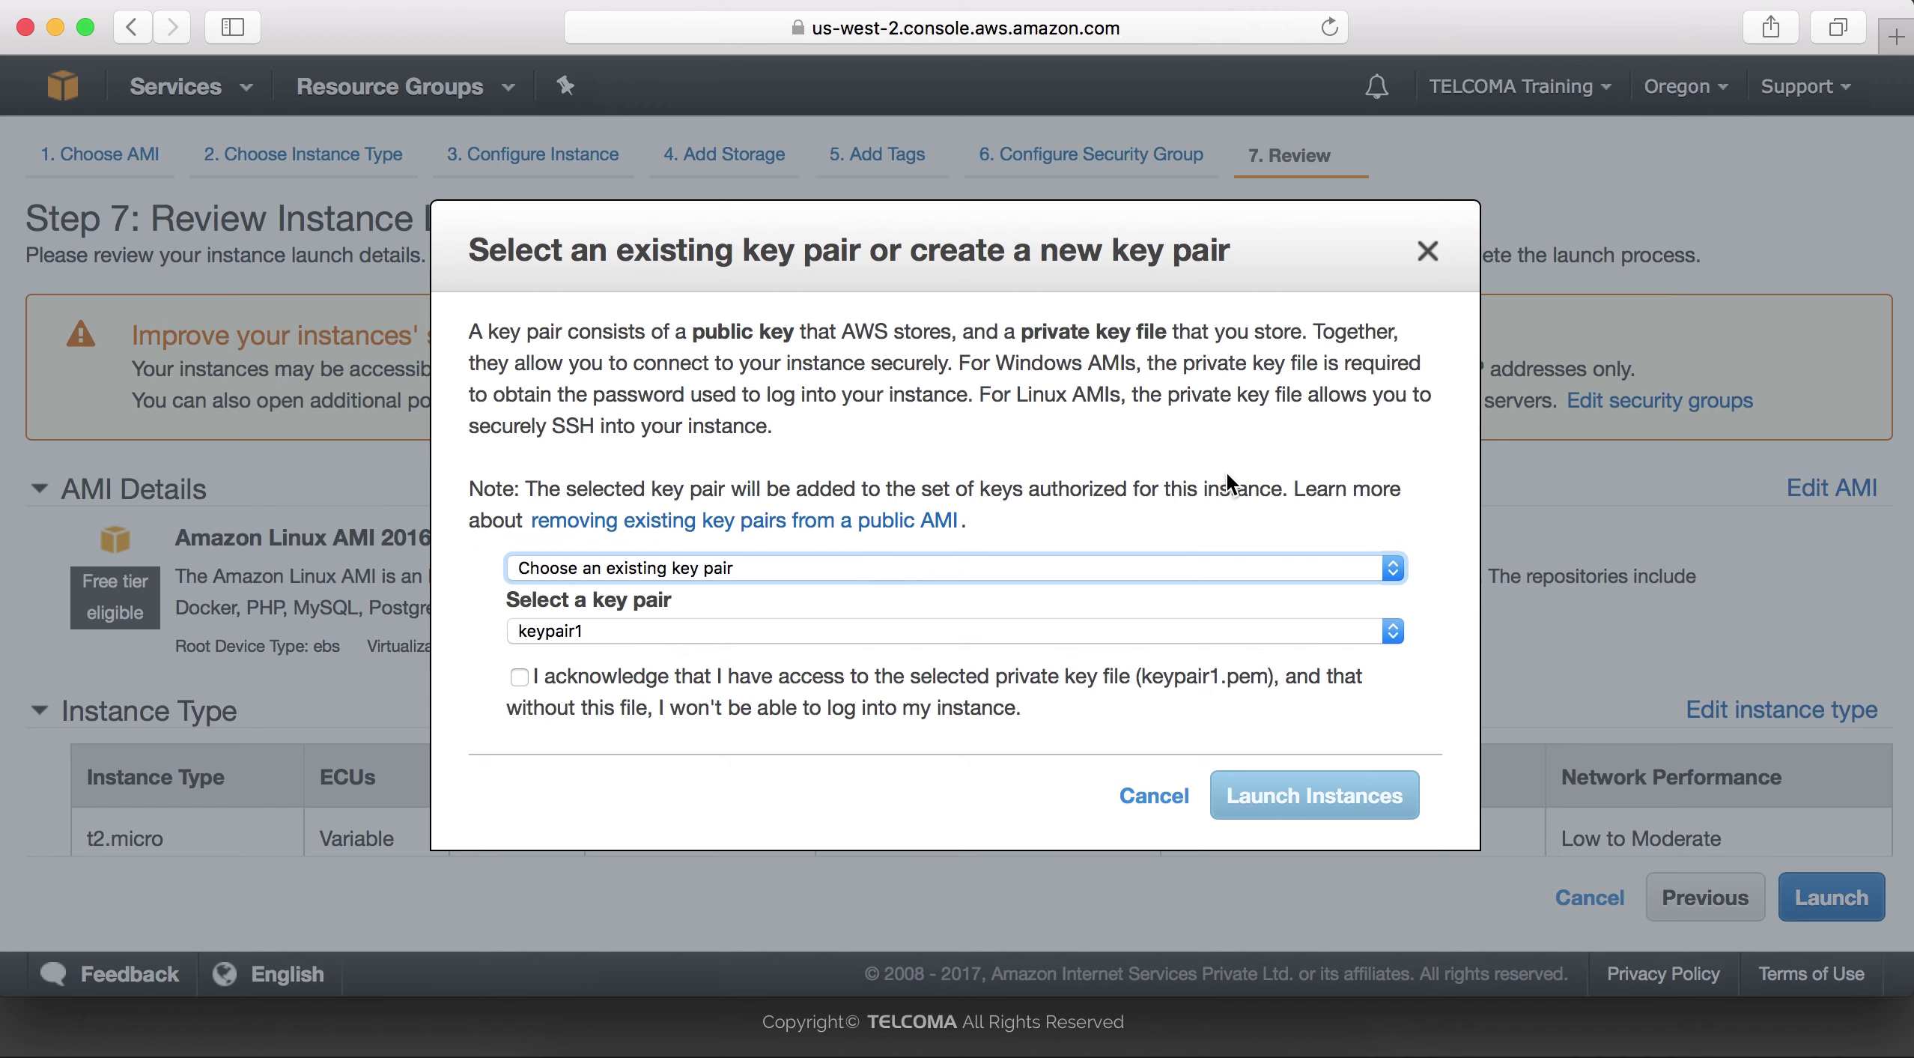
Step: Select keypair1 as the key pair, leave the private key acknowledgement unticked, and try to launch the instance
click(528, 685)
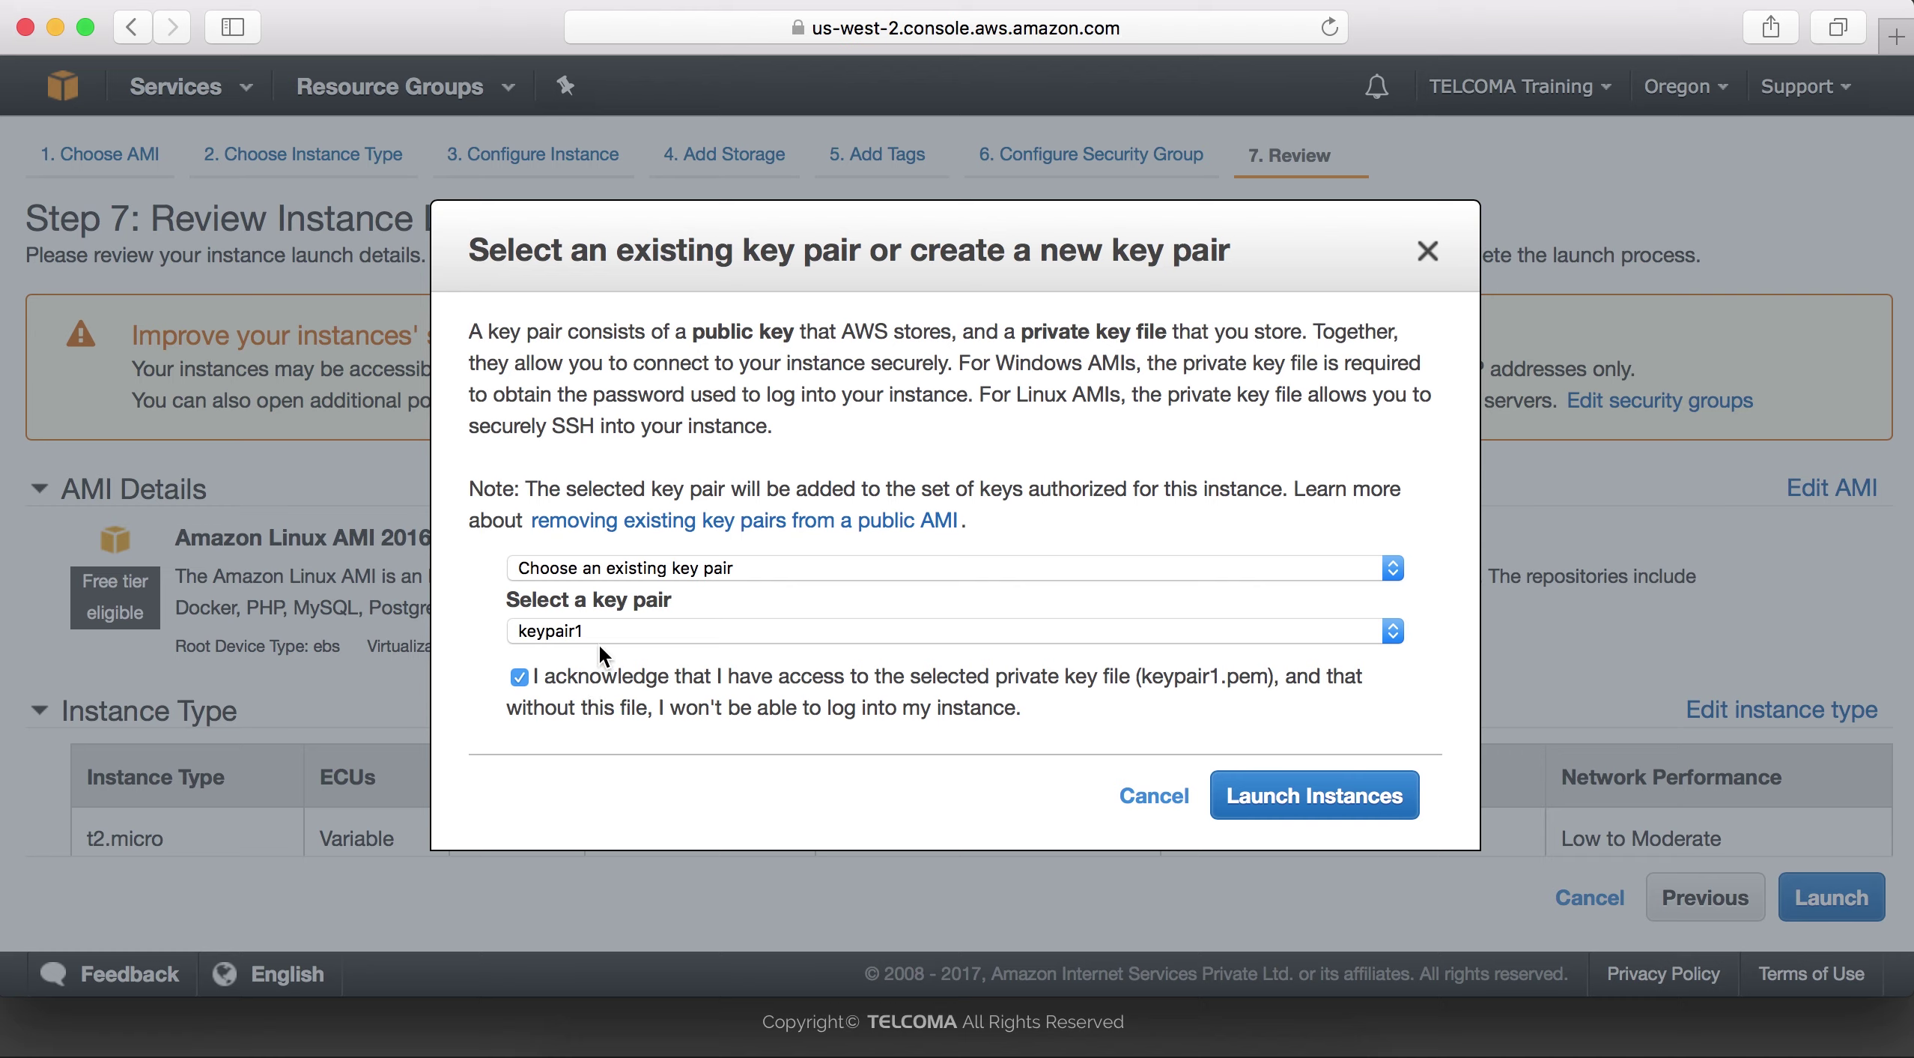
click(519, 676)
click(1091, 629)
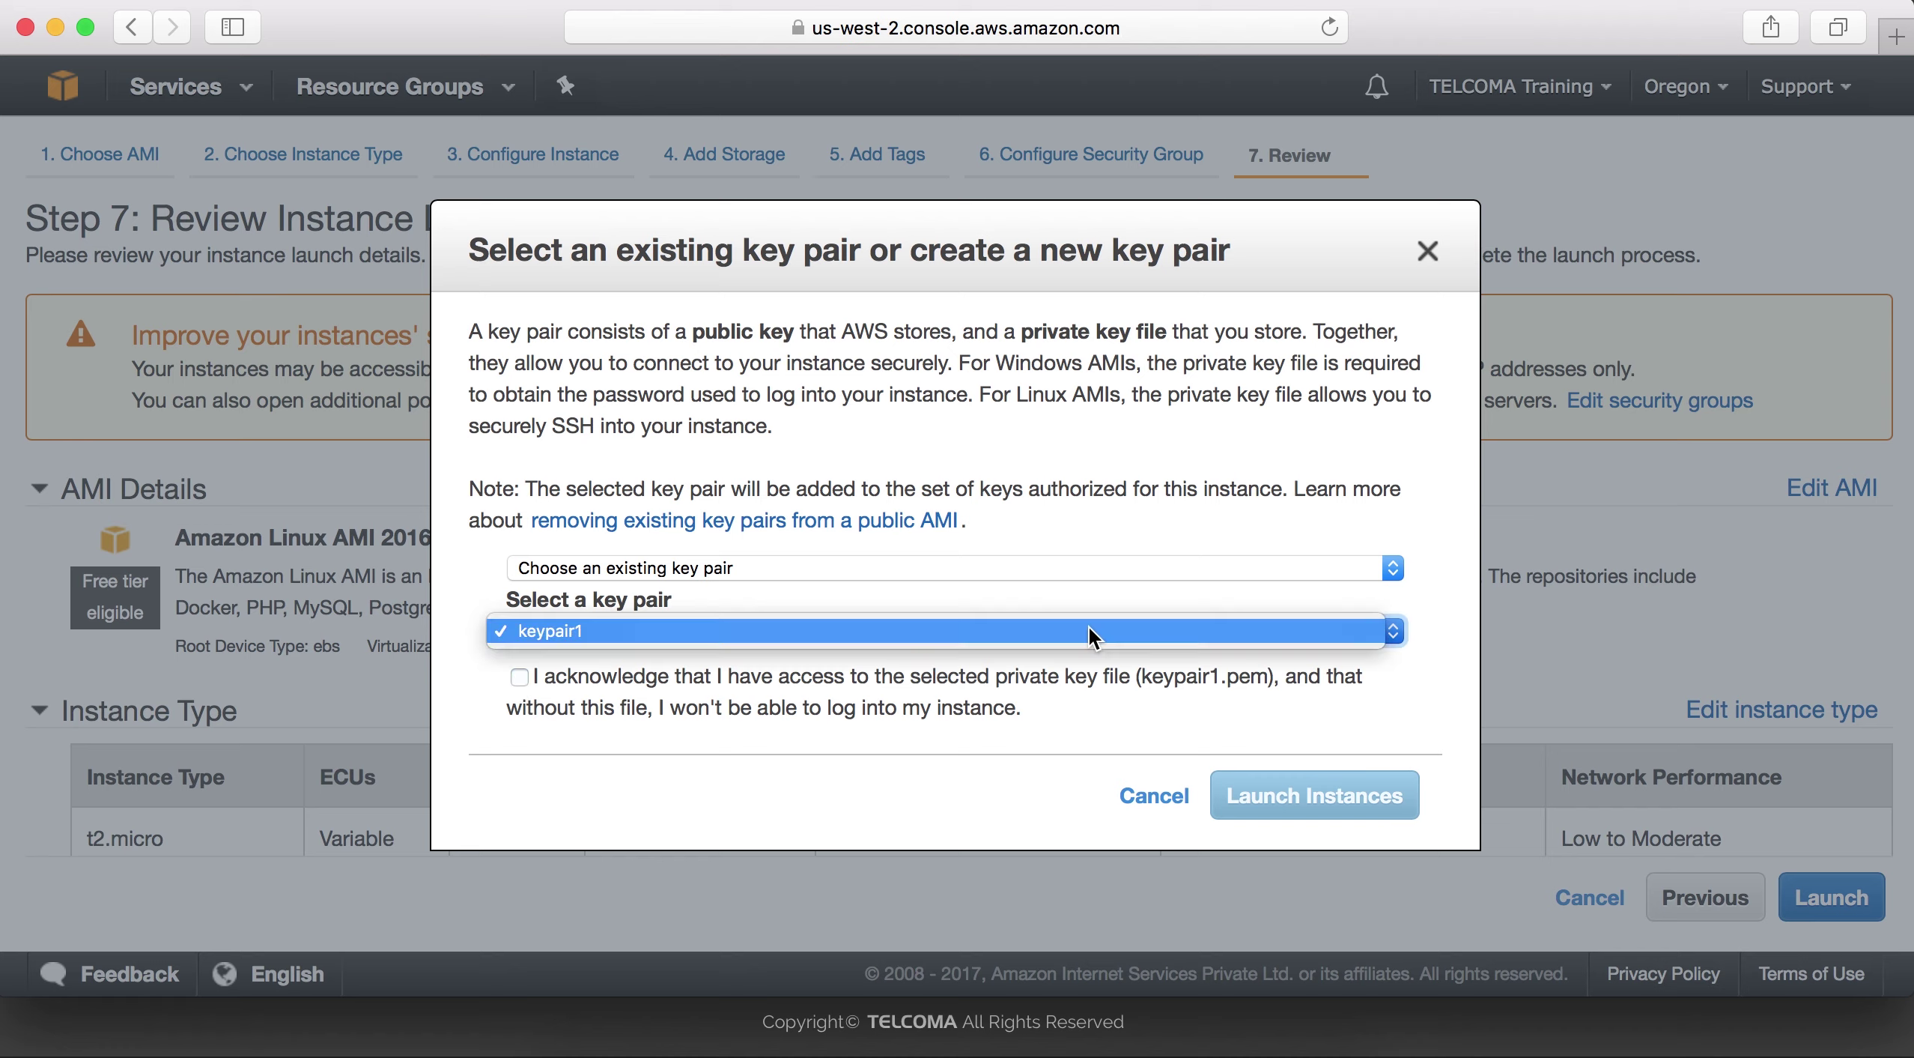
click(1090, 633)
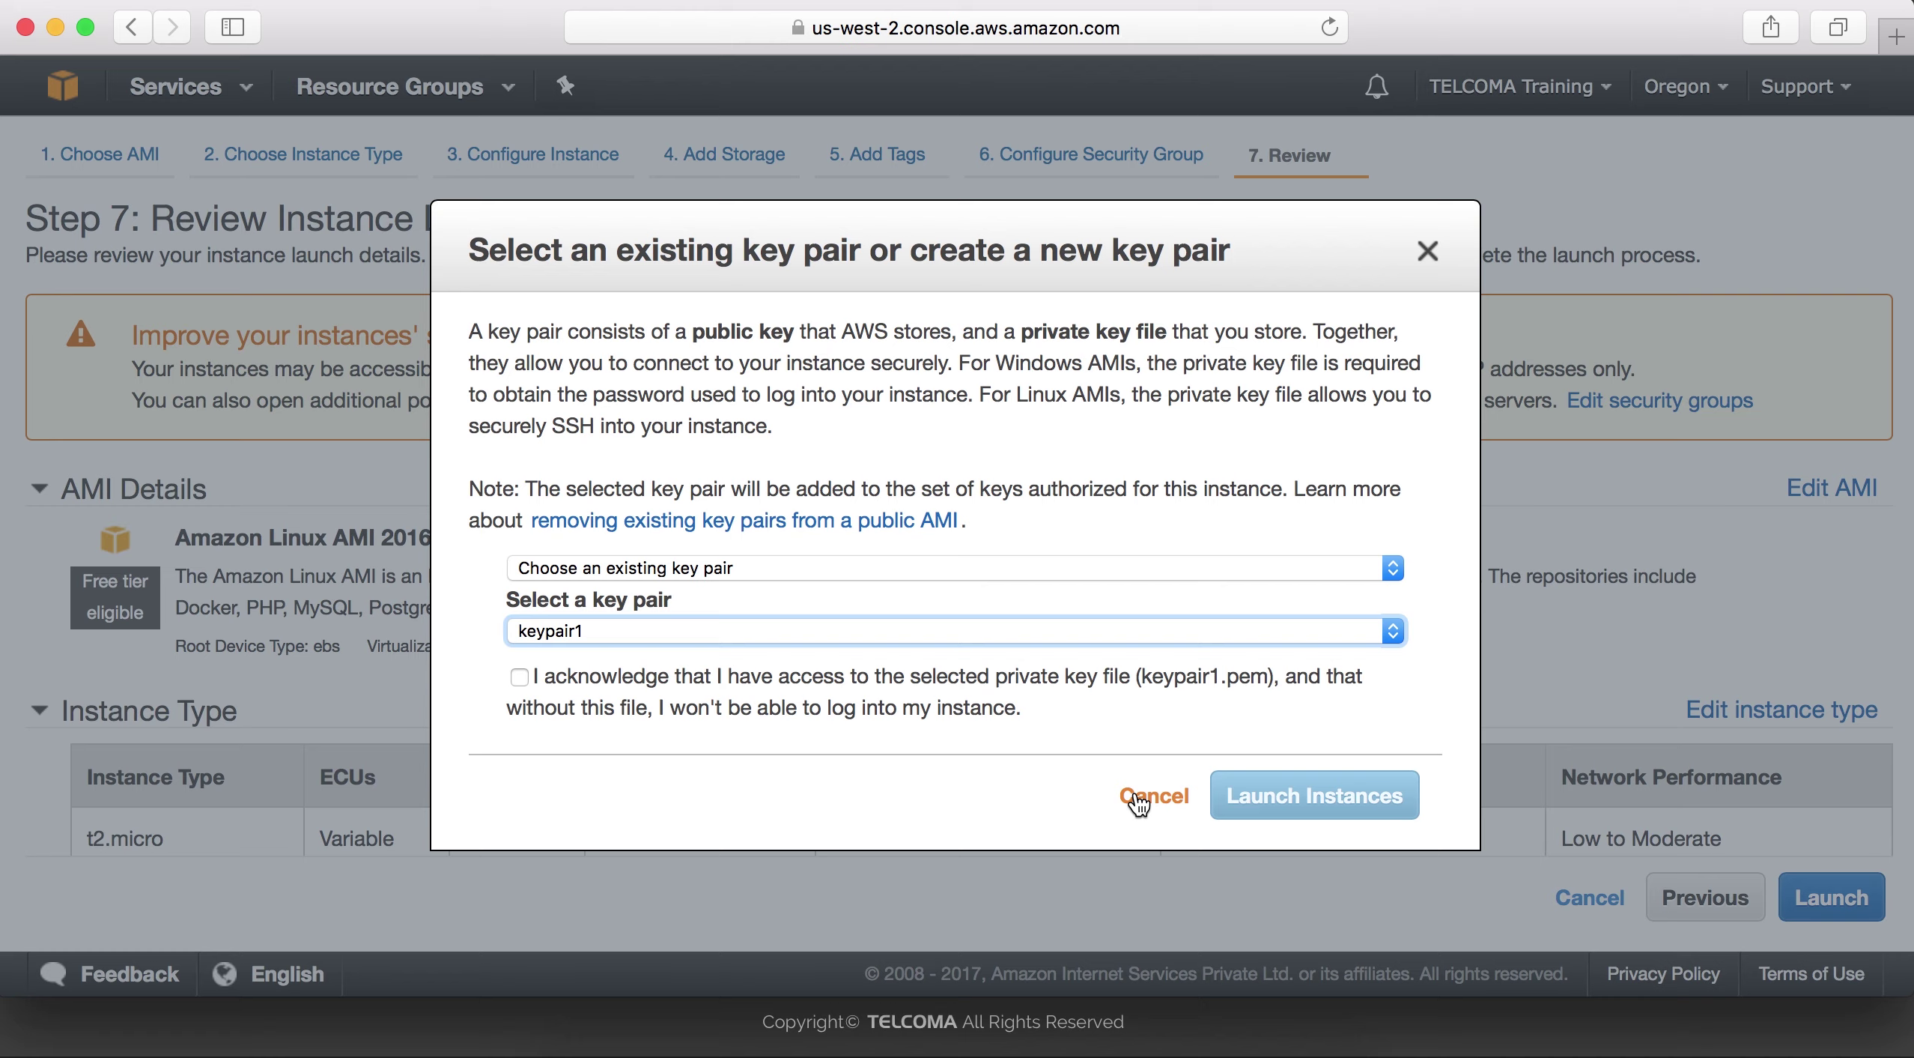
click(1295, 793)
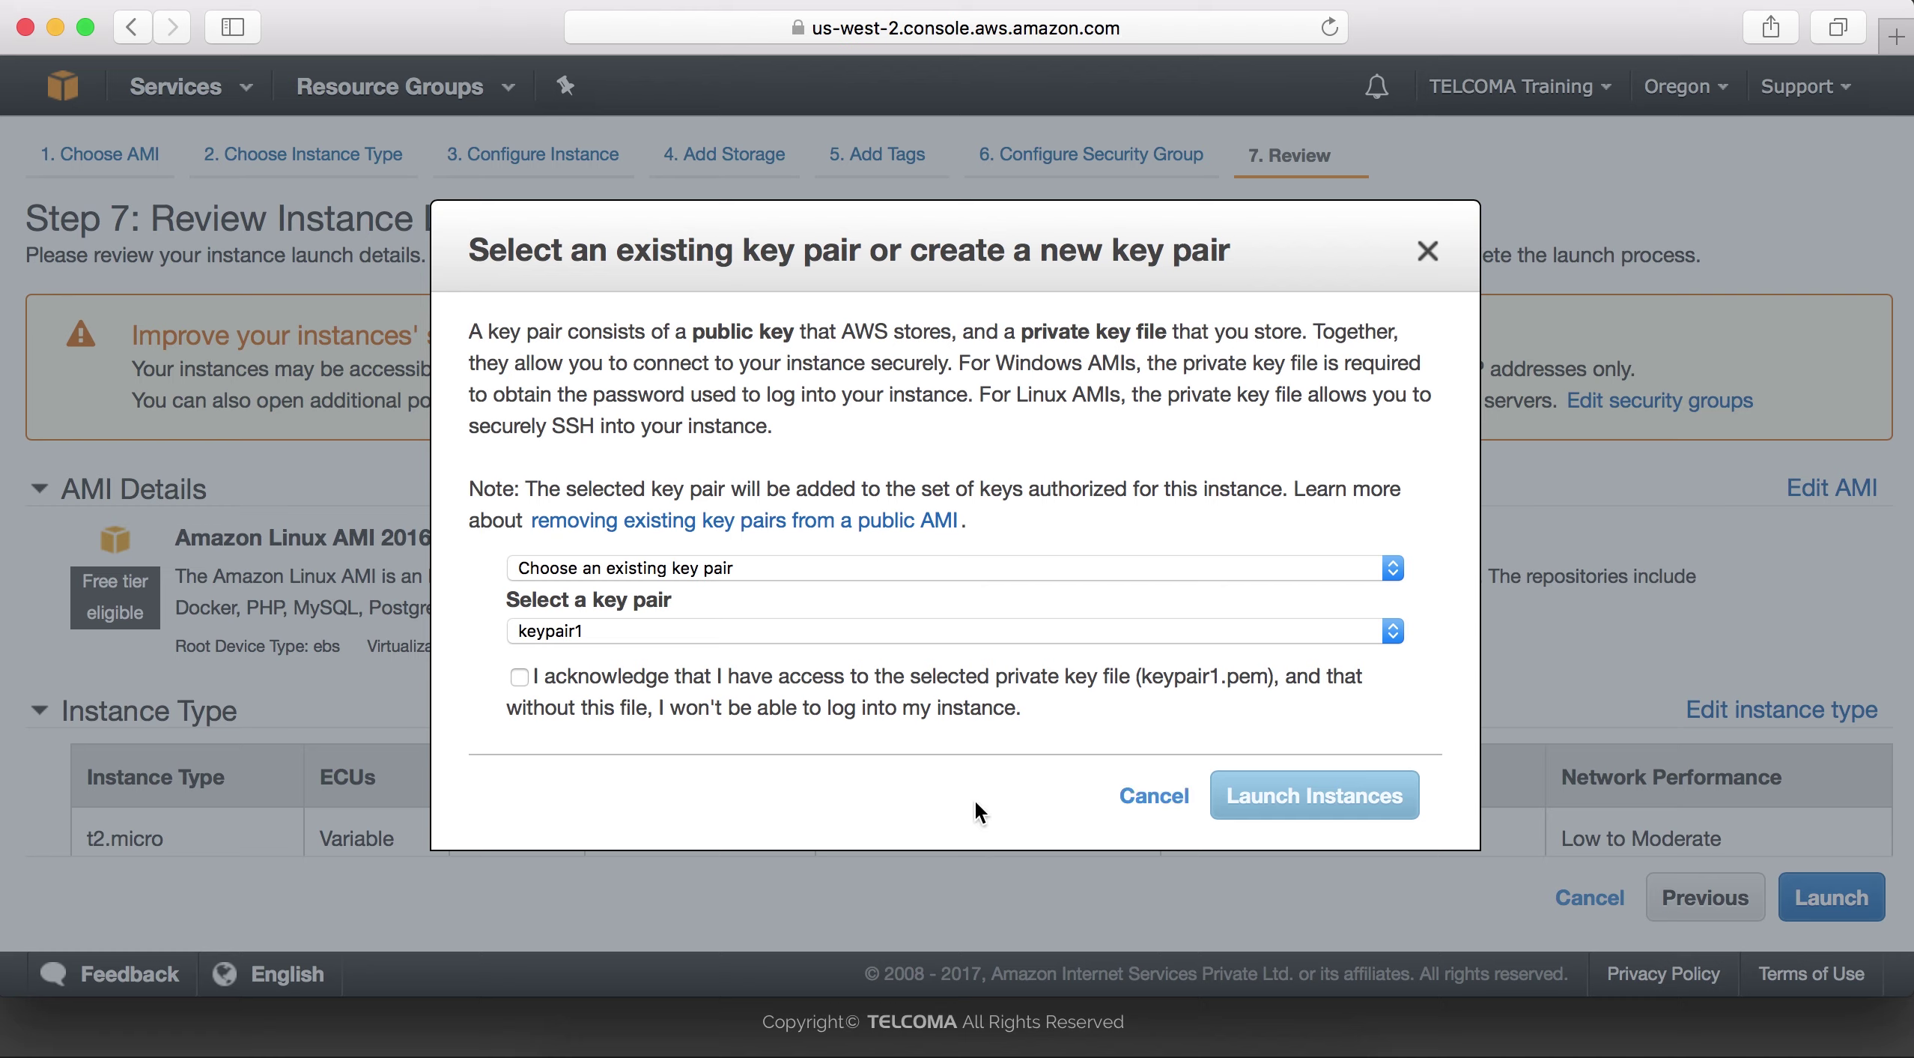